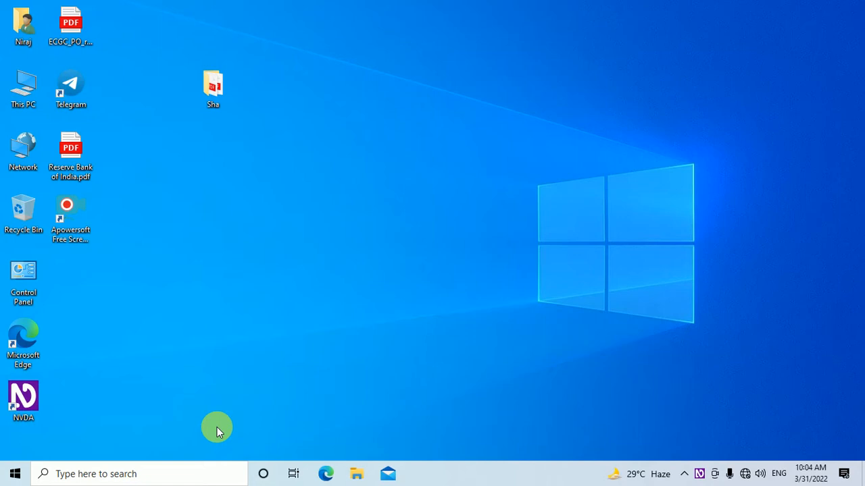
Show the desktop and open the Local Disk (D:) drive from This PC in File Explorer.
key(super+d)
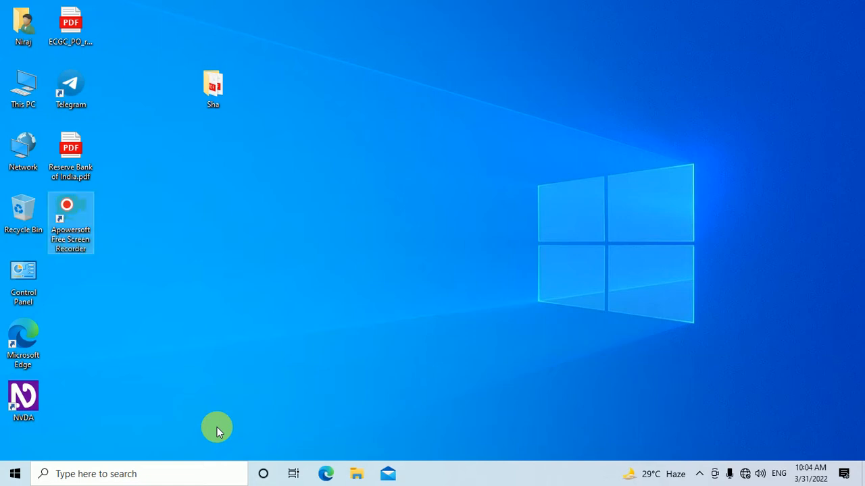
key(t)
key(Return)
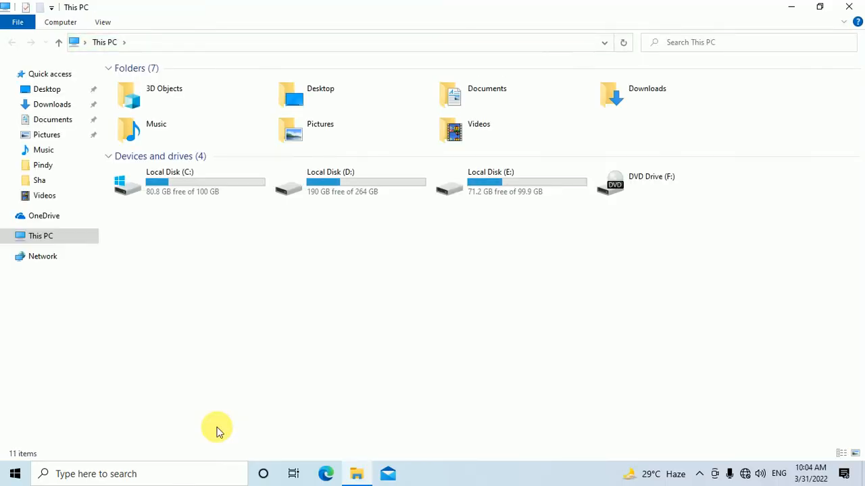
key(Down)
key(Down)
key(Down)
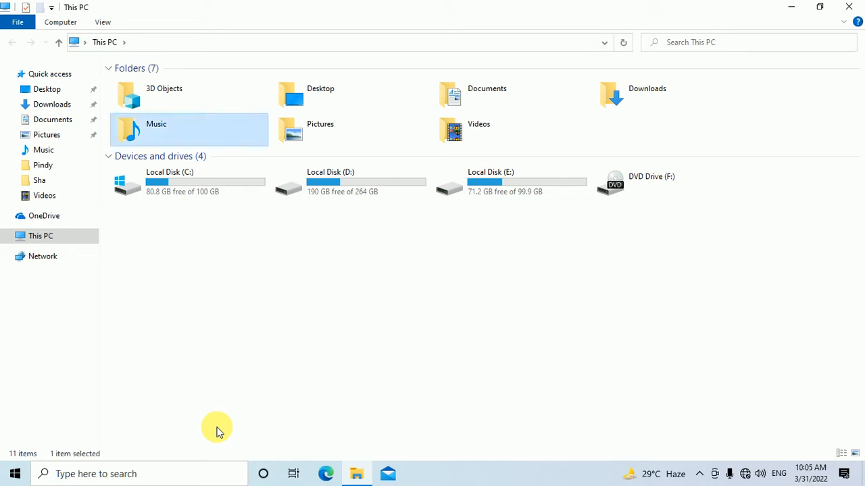
key(Right)
key(Return)
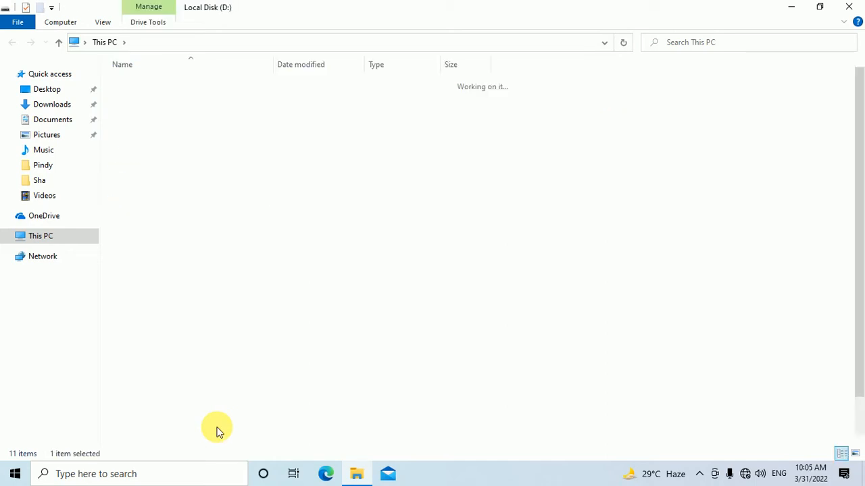
Open the Java kit folder inside the drive's Software folder.
key(s)
key(o)
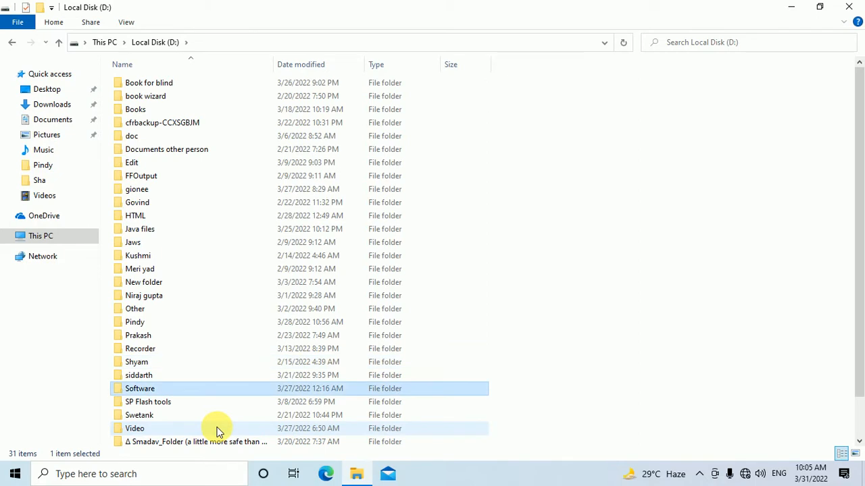
key(Return)
key(j)
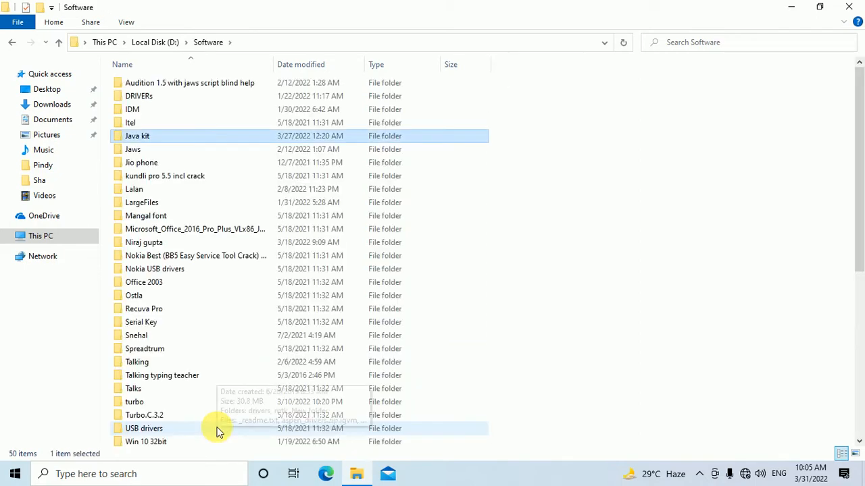
key(Return)
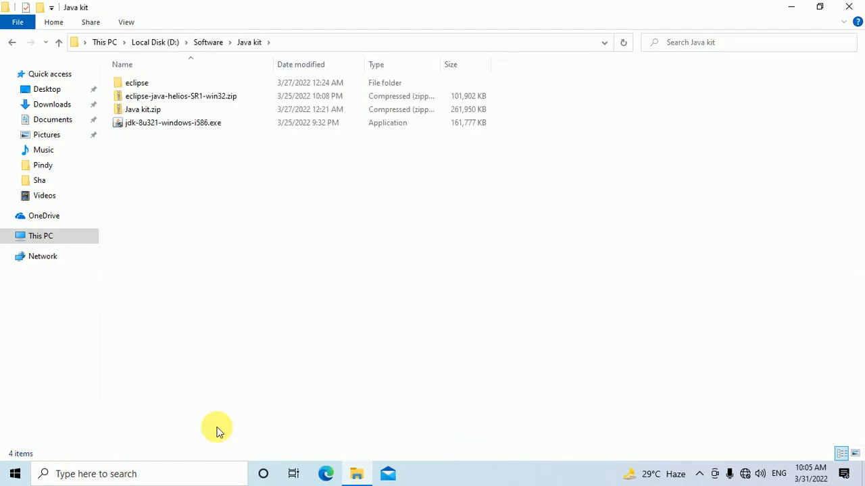
Run the JDK installer jdk-8u321-windows-i586.exe from the Java kit folder.
key(Down)
key(Down)
key(Down)
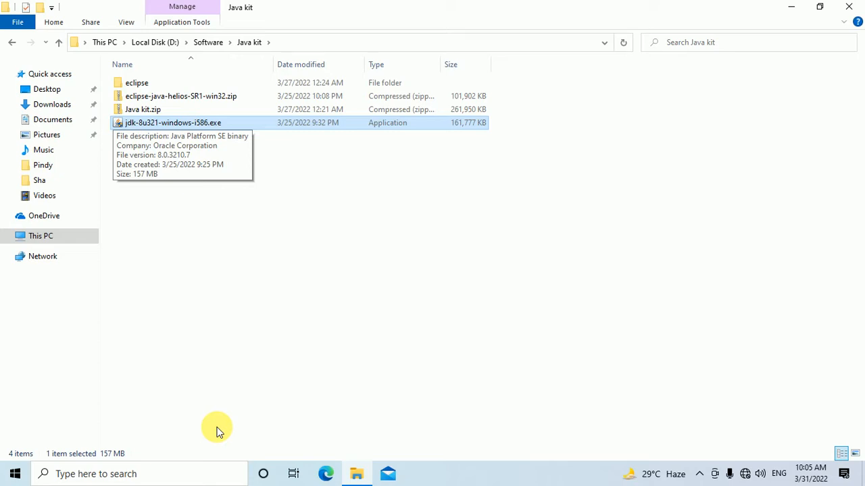
key(Up)
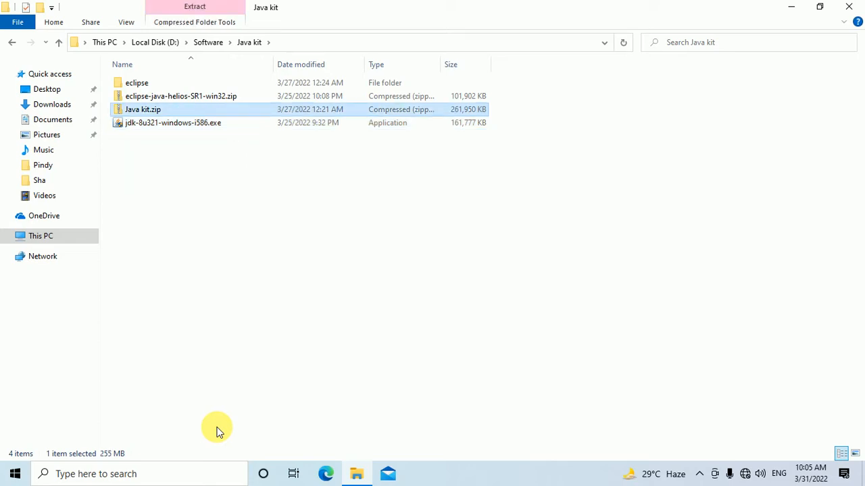
key(Down)
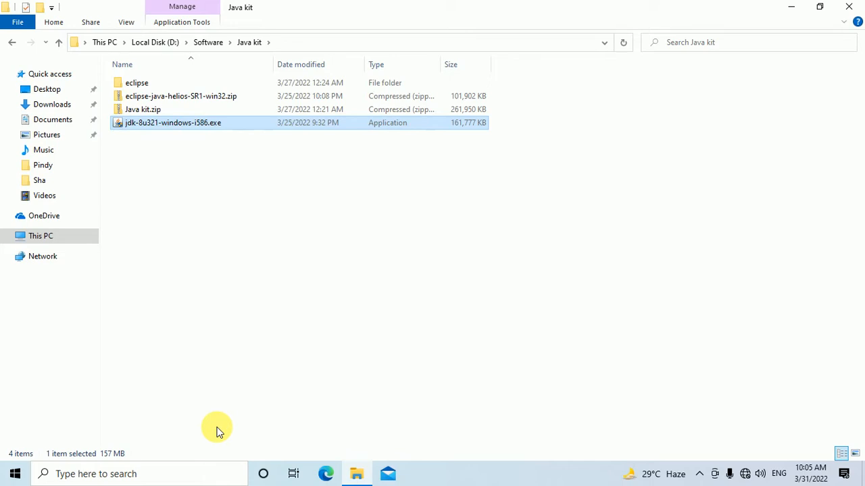
key(Return)
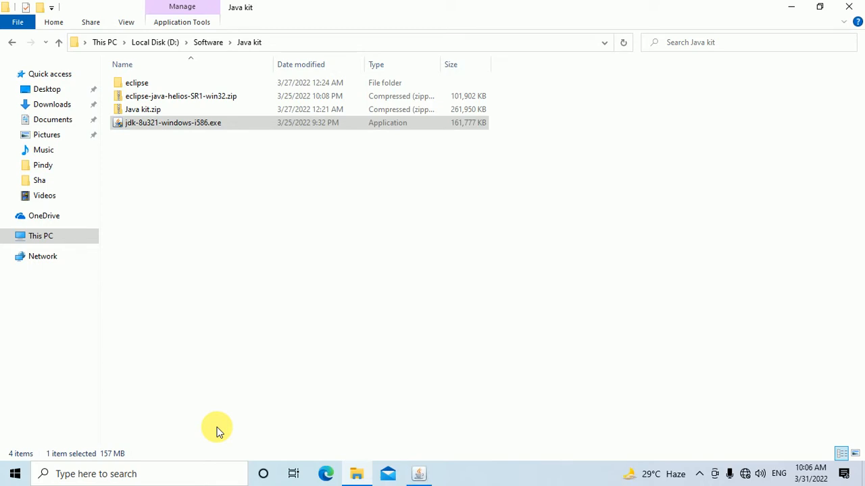
Switch to the Java SE Development Kit 8 Setup window.
key(alt+Tab)
key(alt+Tab)
key(alt+Tab)
key(alt+Tab)
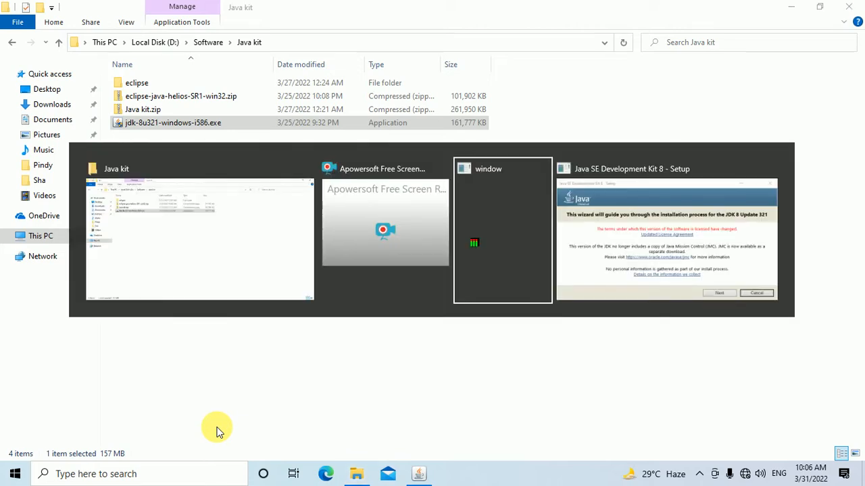
key(alt+Tab)
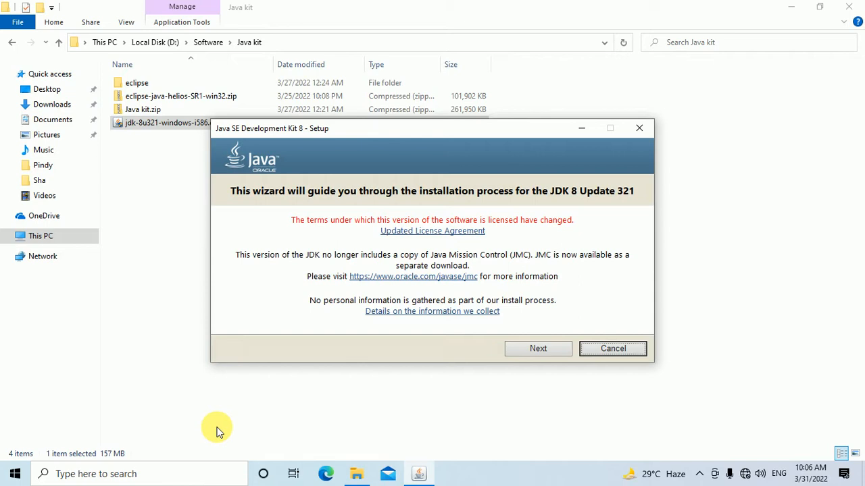
Go through the options on the JDK 8 Update 321 welcome page and proceed to the custom setup.
key(Tab)
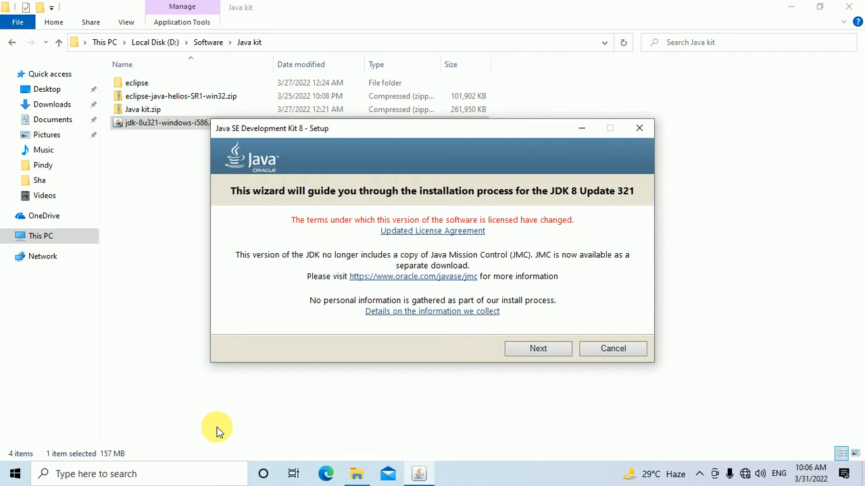
key(Tab)
key(Tab)
key(Tab)
key(Tab)
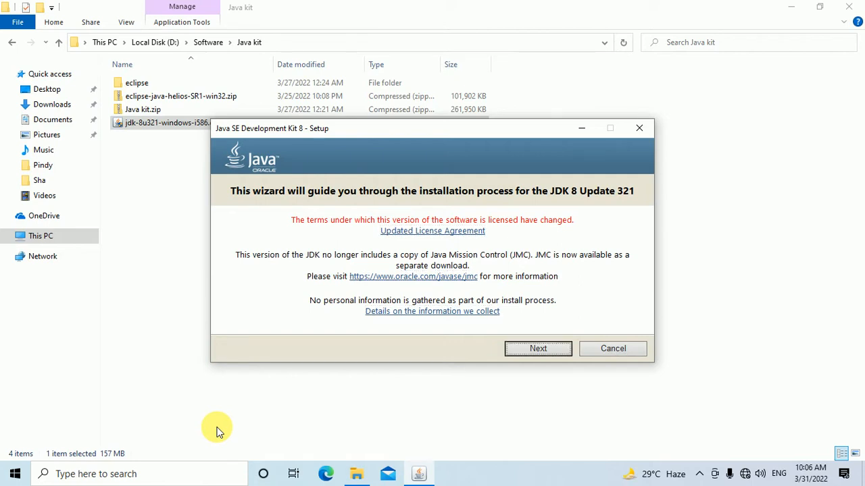
key(Tab)
key(Tab)
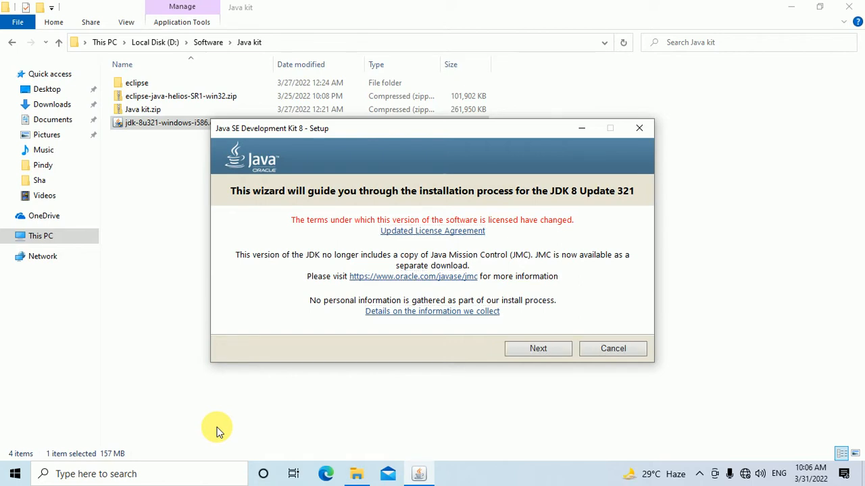
key(Tab)
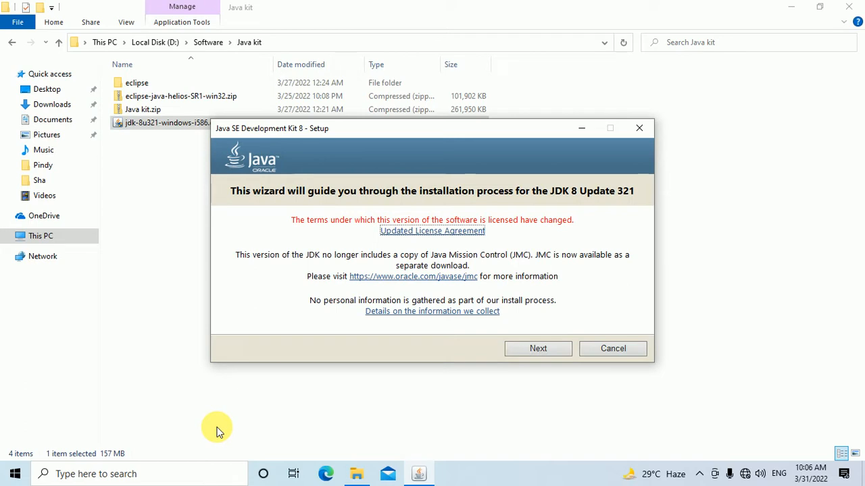
key(Tab)
key(Tab)
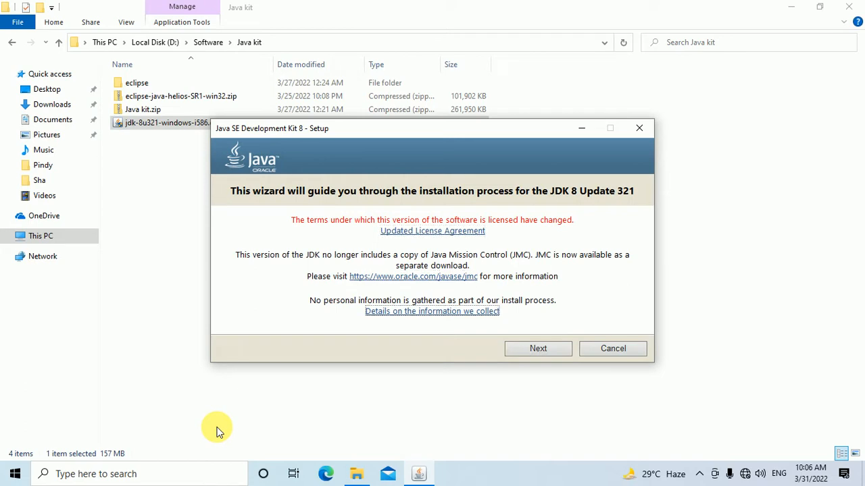
key(Tab)
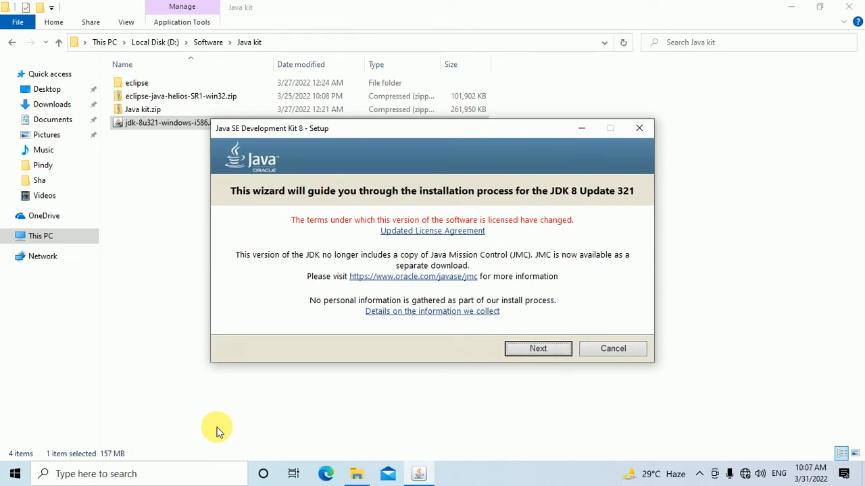
key(Return)
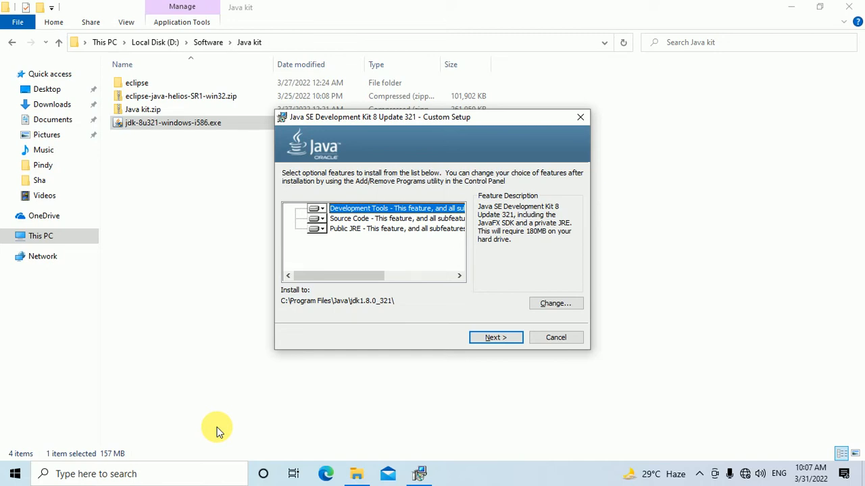
Review the Development Tools, Source Code and Public JRE features and continue with the default features and JDK install folder.
key(Down)
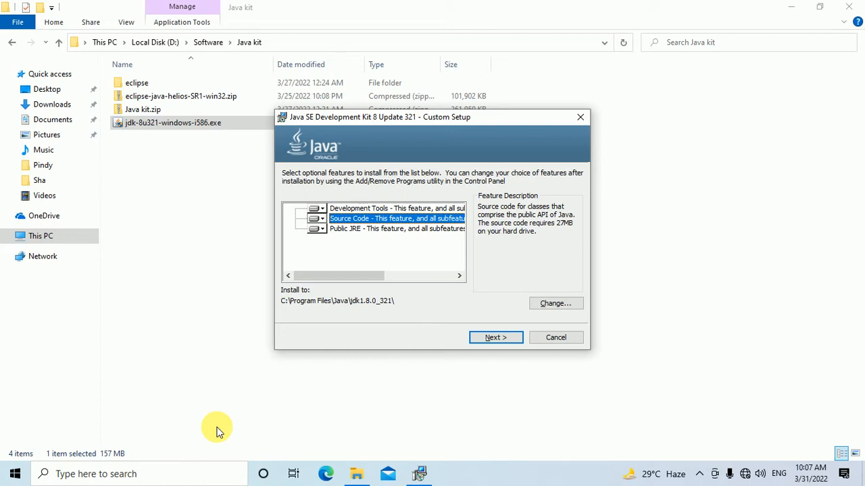
key(Down)
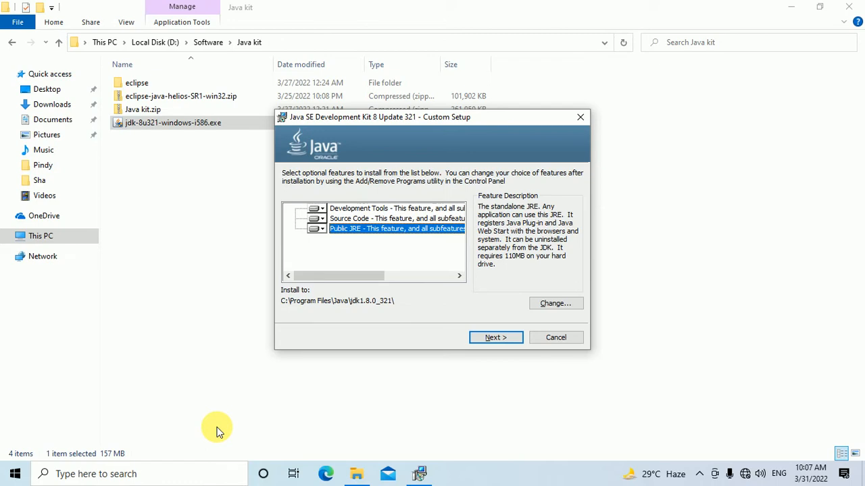
key(Up)
key(Up)
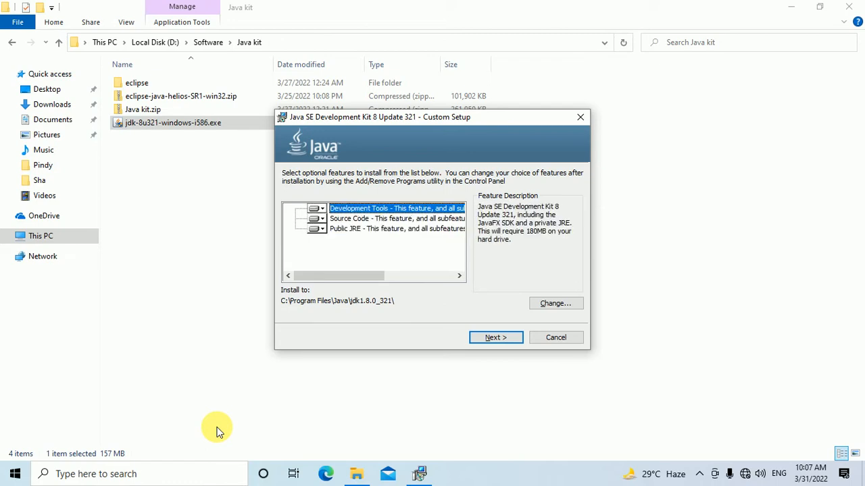
key(Tab)
key(Tab)
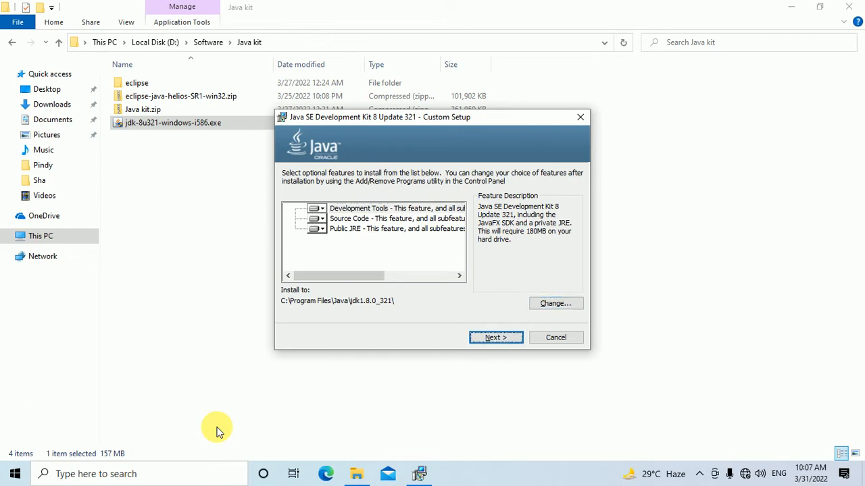
key(Return)
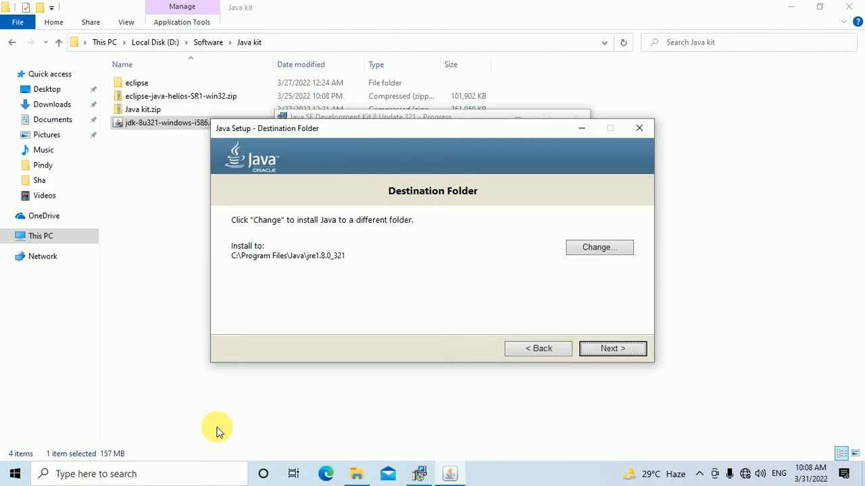
Accept C:\Program Files\Java\jre1.8.0_321 as the Java destination folder and continue the installation.
key(Tab)
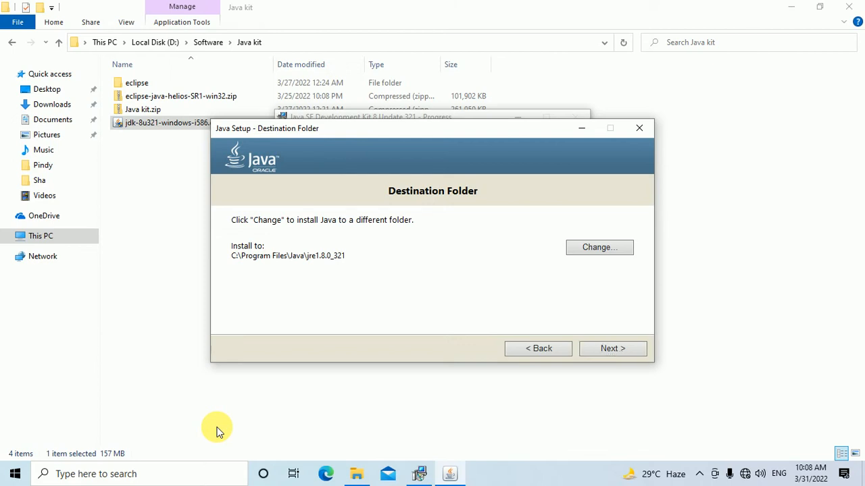
key(Tab)
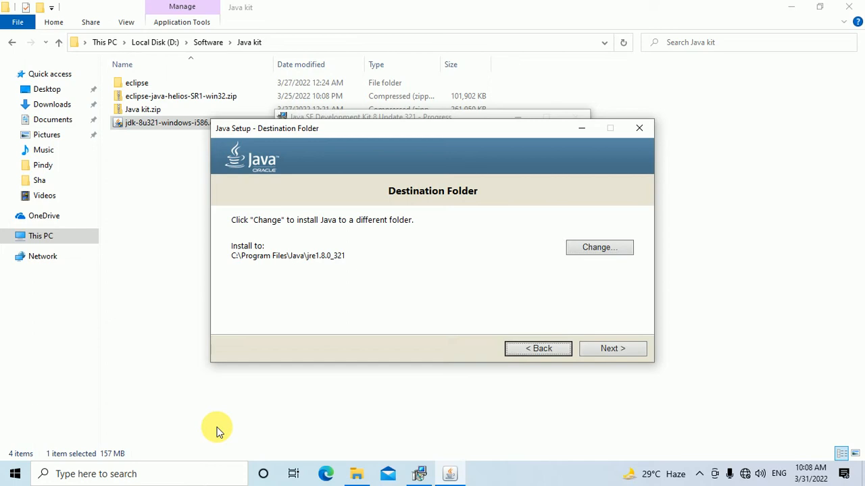
key(Tab)
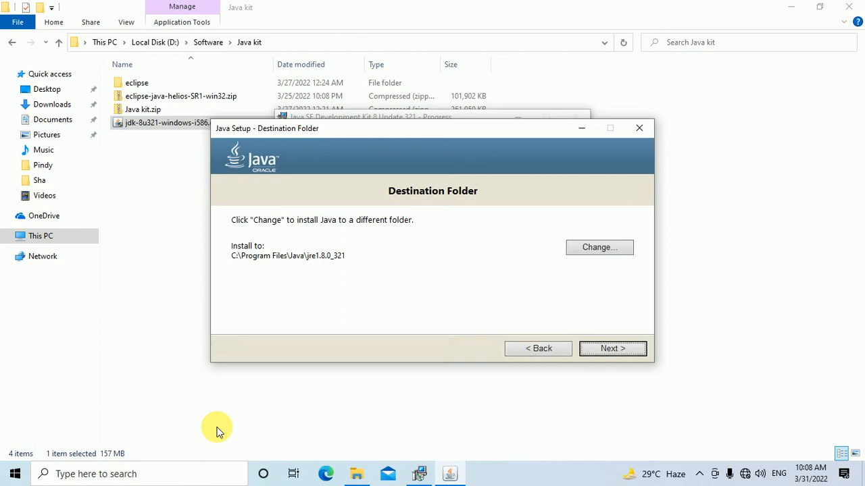
key(Return)
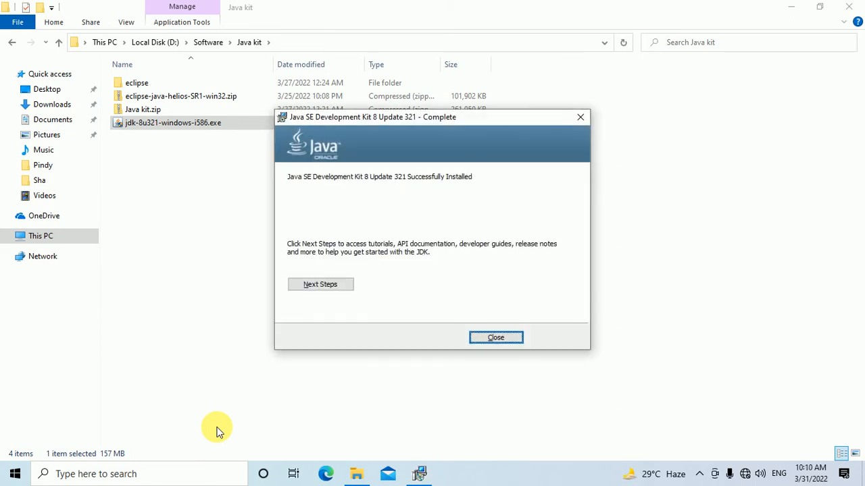
Close the completed JDK installer and the Java kit folder window.
key(Tab)
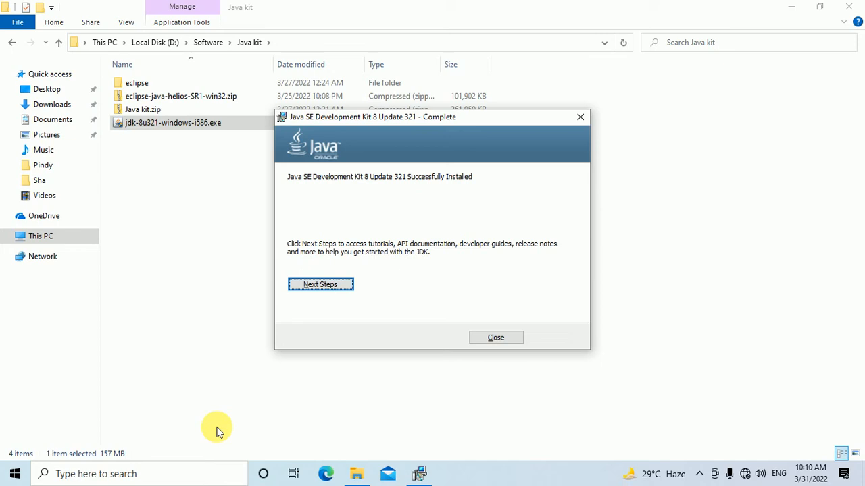
key(Tab)
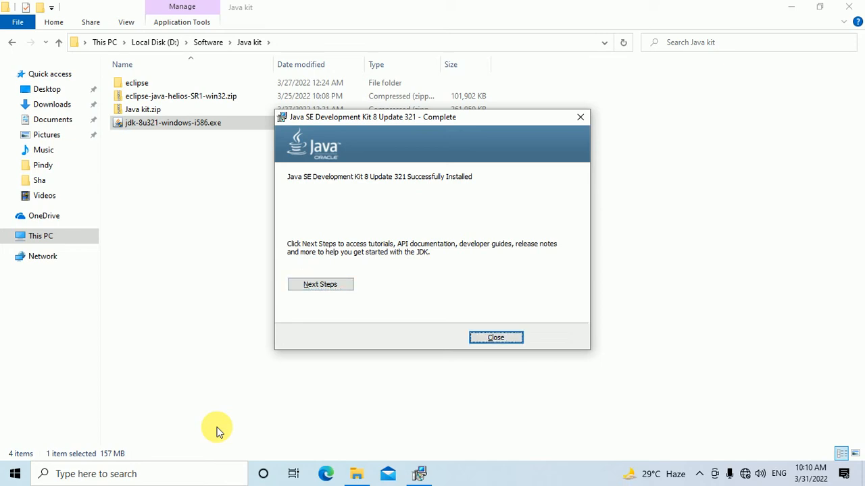
key(Return)
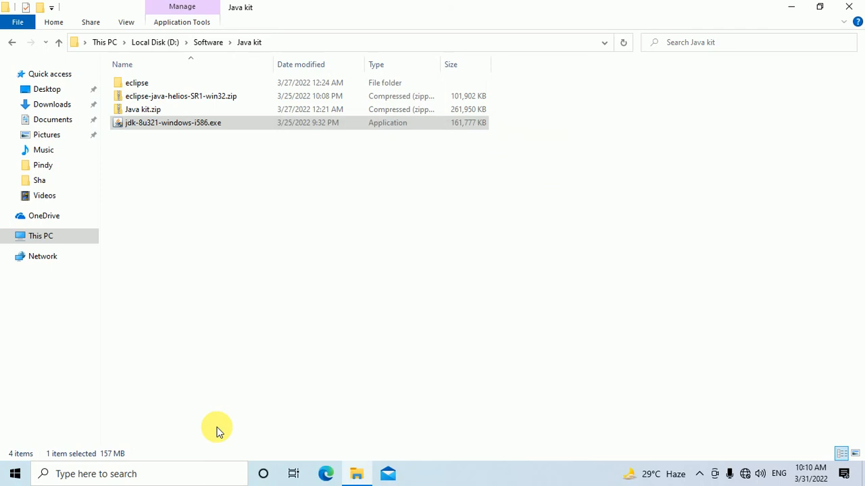
key(alt+F4)
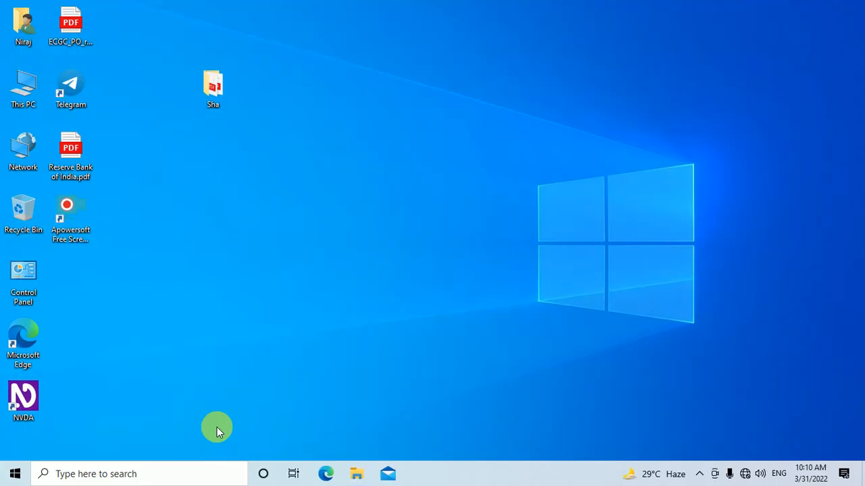
Open Command Prompt, run javac to check whether the Java compiler is available, and close the window.
key(super)
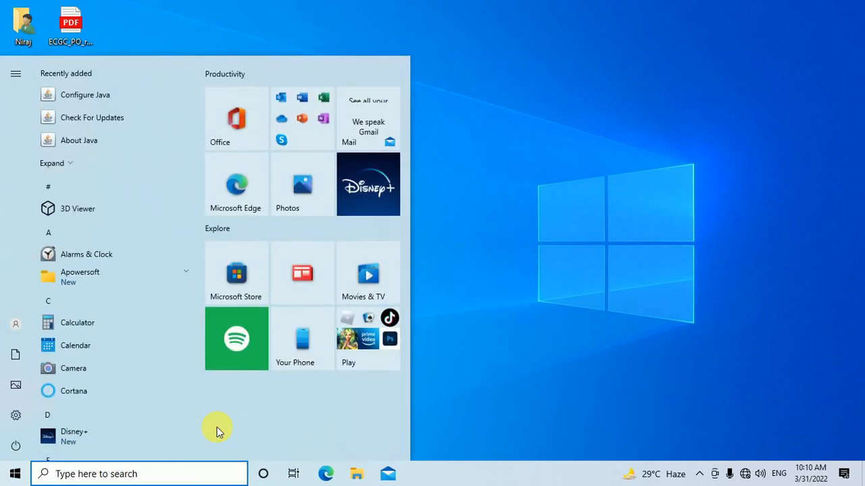
text(c)
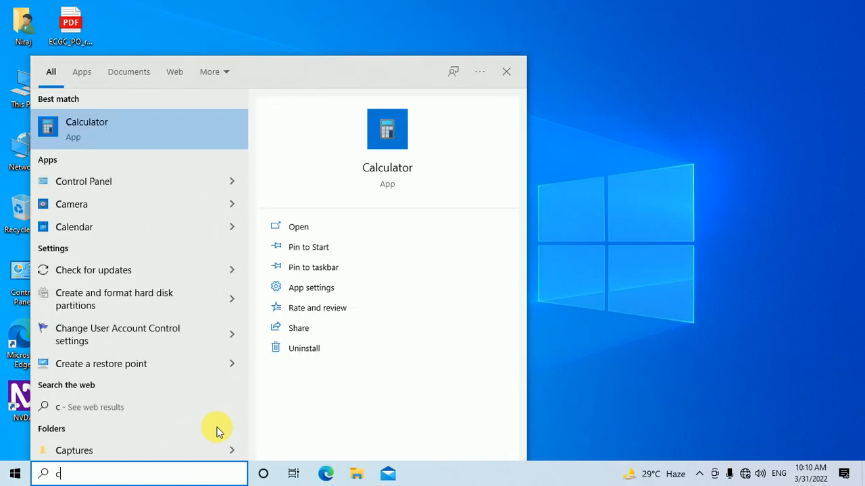
text(m)
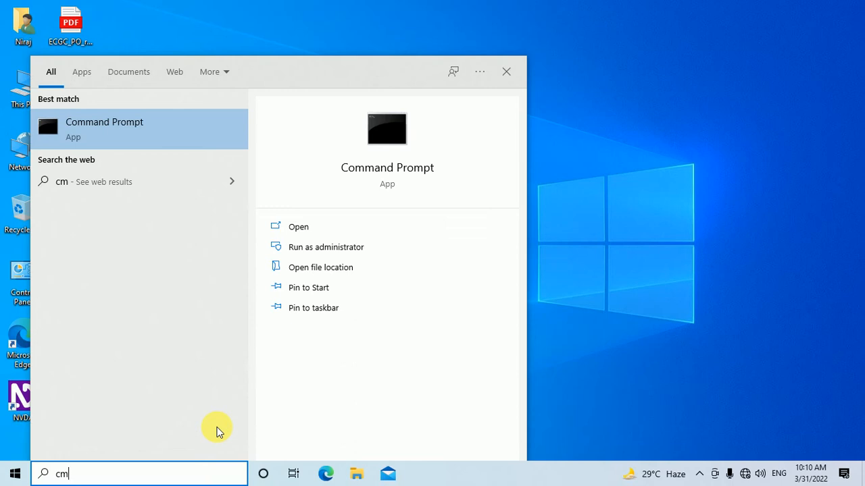
key(Return)
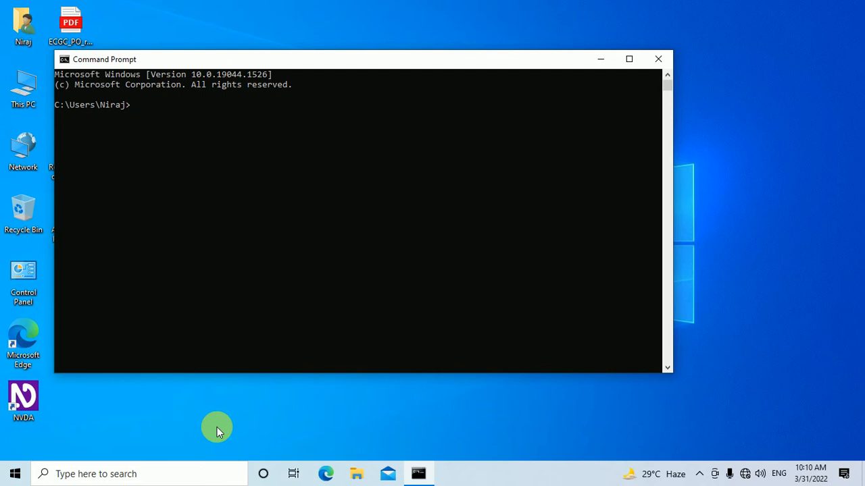
text(javac)
key(Return)
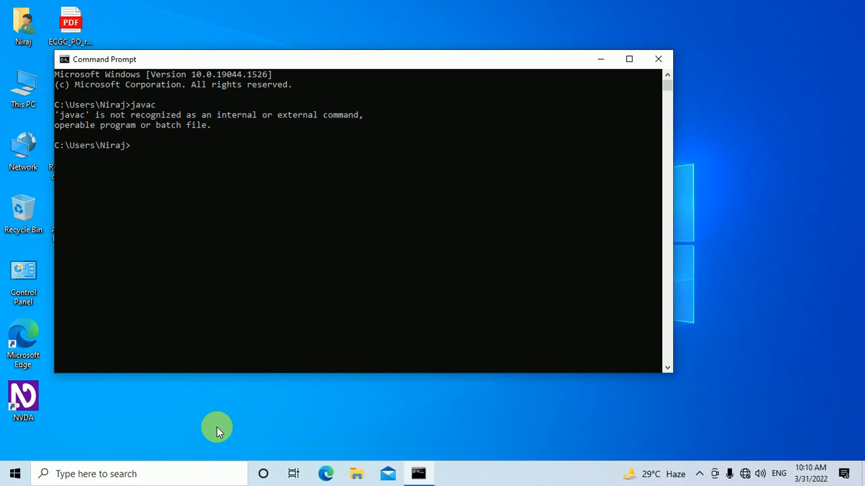
key(alt+F4)
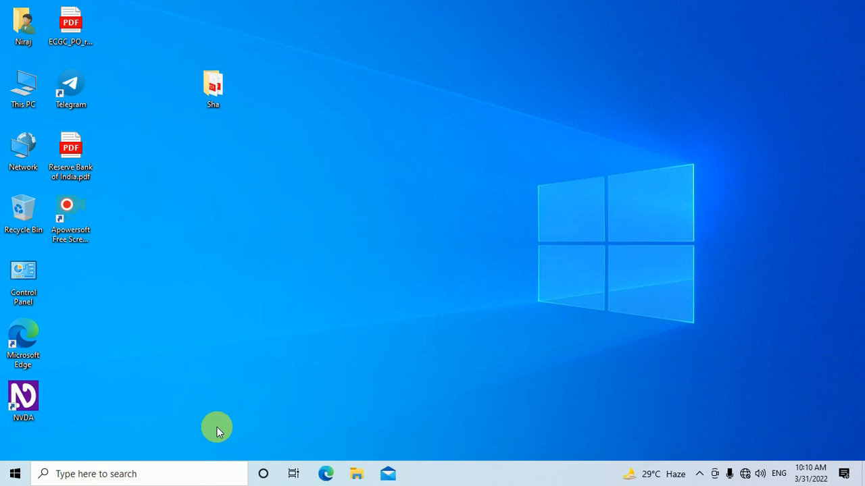
Open This PC from the desktop.
key(t)
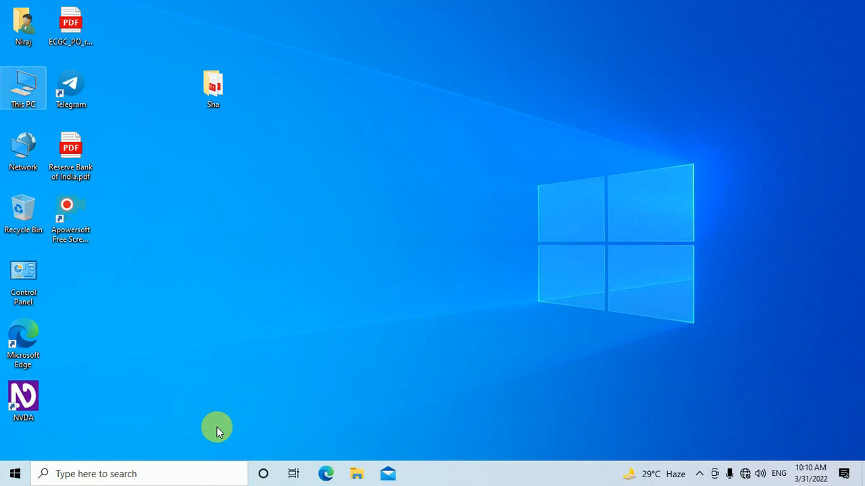
key(t)
key(t)
key(Return)
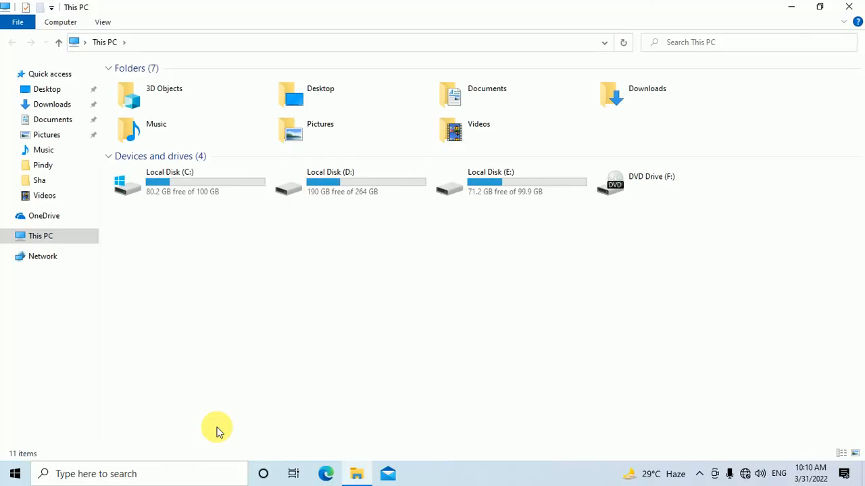
key(m)
key(l)
key(l)
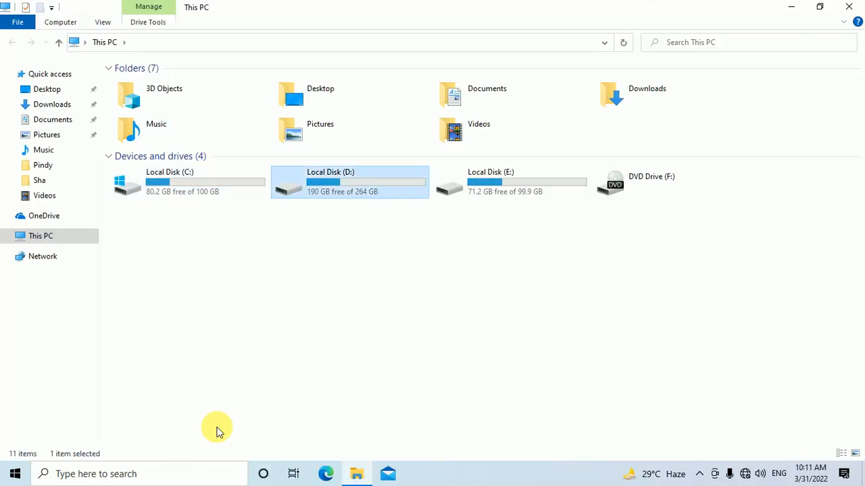
key(Return)
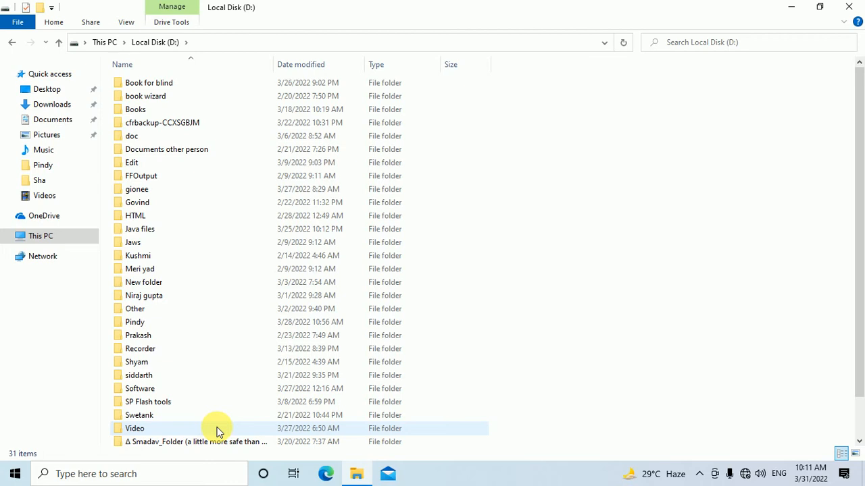
key(alt+Left)
Open the Java folder inside Program Files on Local Disk (C:).
key(Left)
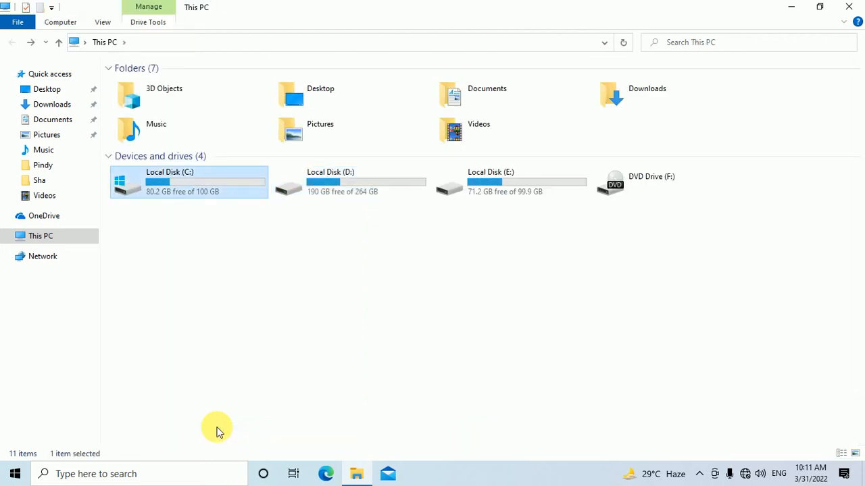
key(Return)
key(Down)
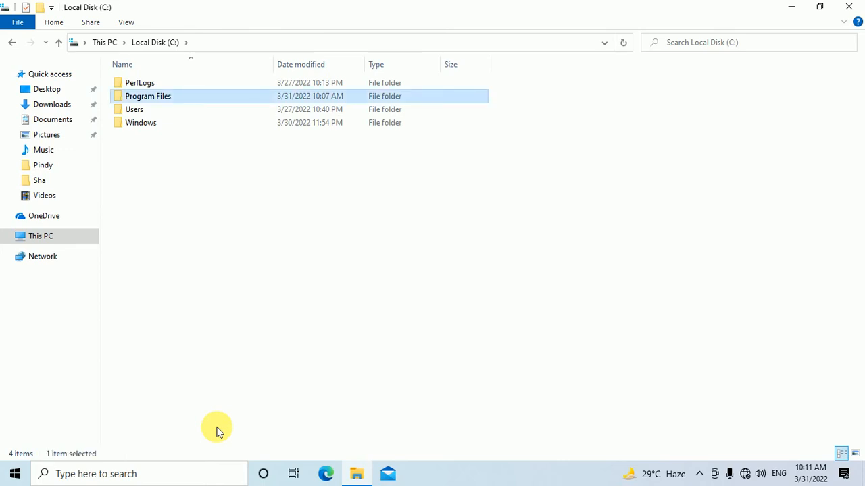
key(Return)
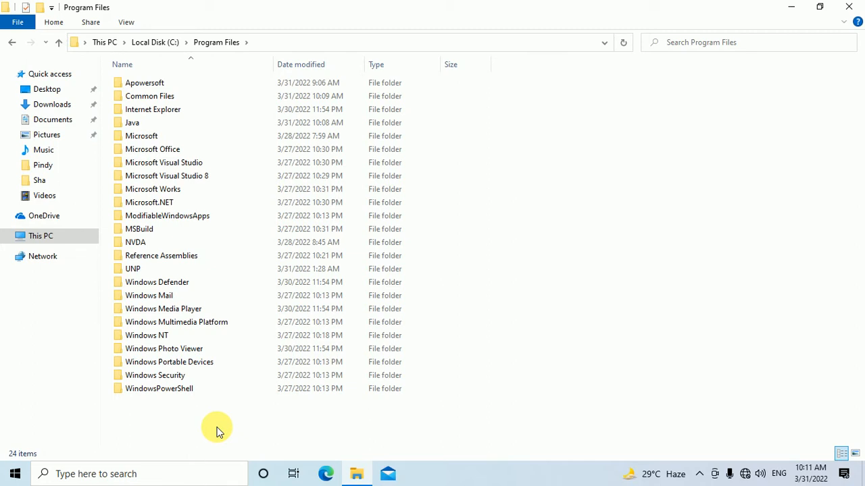
key(j)
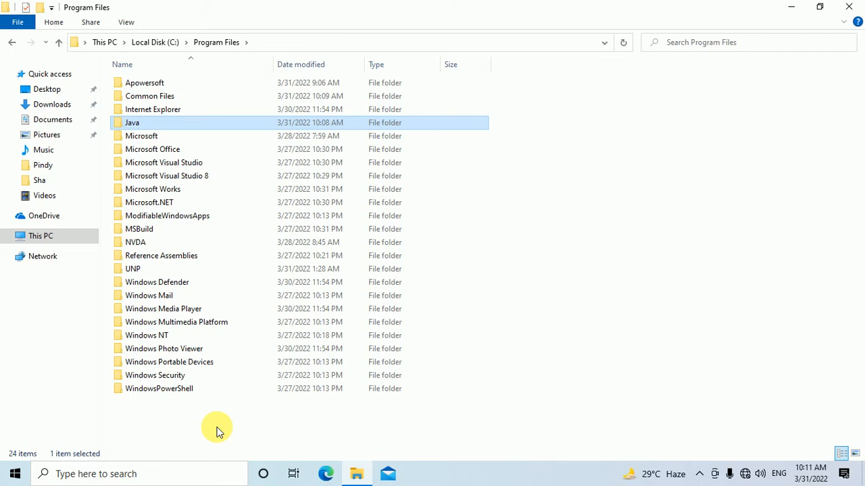
key(Return)
Open the bin folder inside the jdk1.8.0_321 folder.
key(Down)
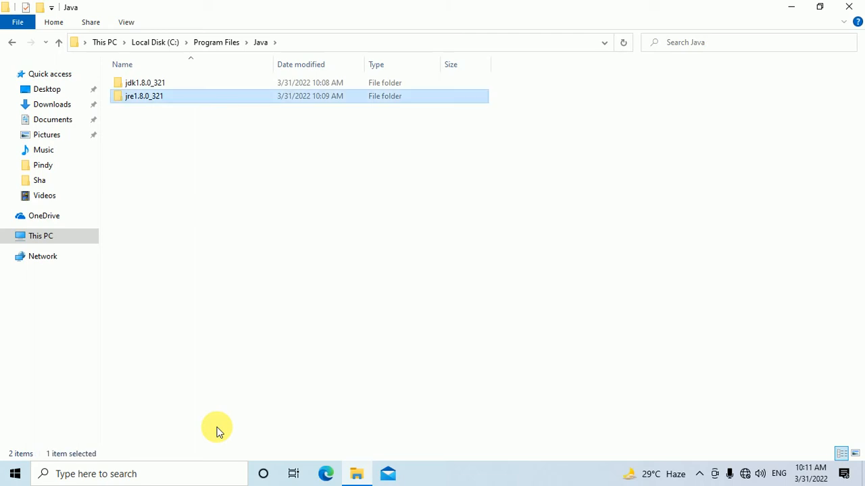
key(Up)
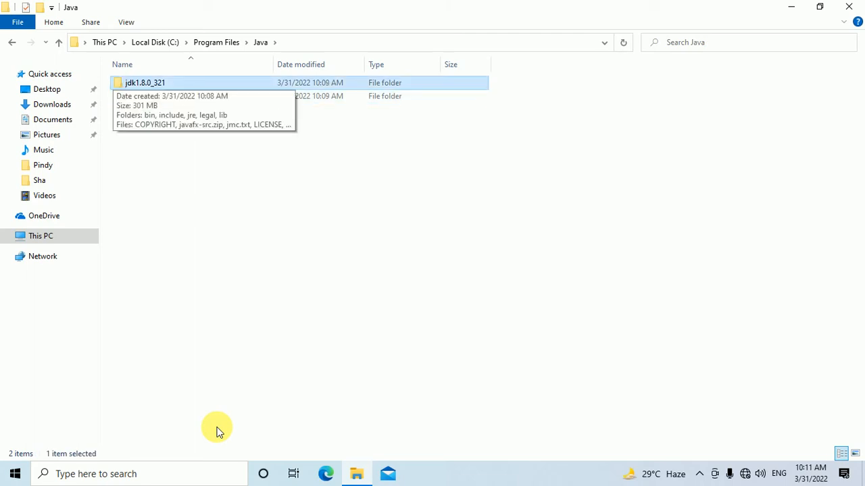
key(Return)
key(Down)
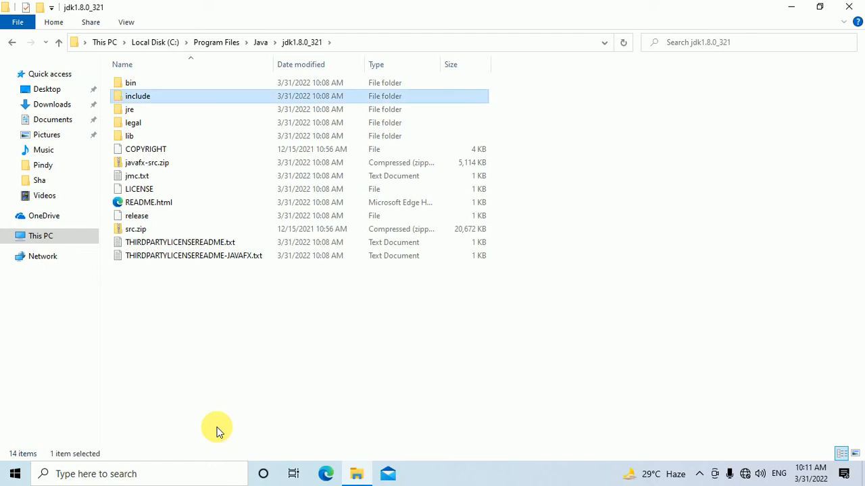
key(Up)
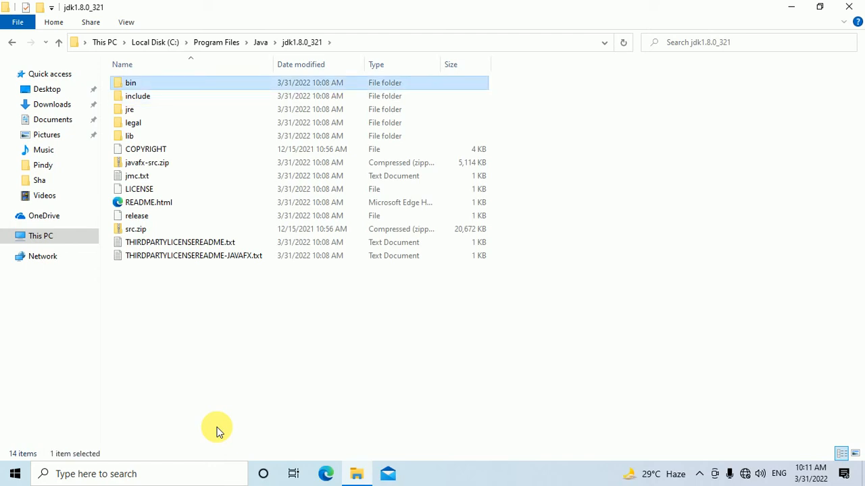
key(Return)
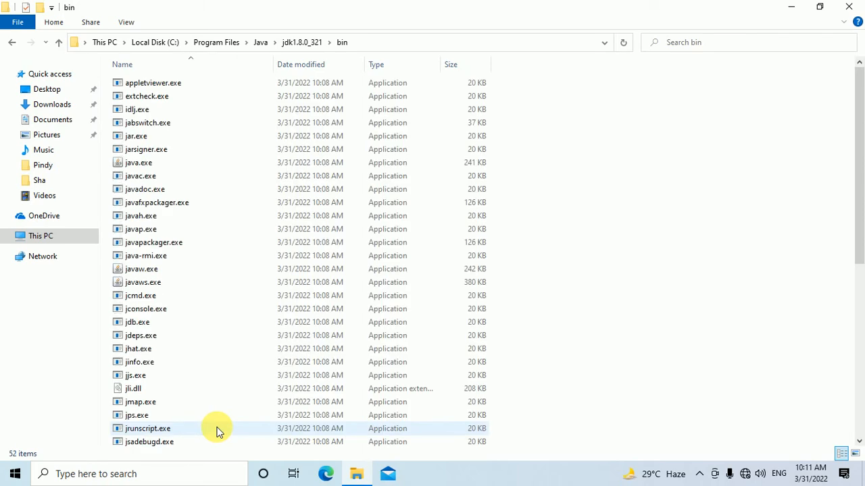
Copy the full path C:\Program Files\Java\jdk1.8.0_321\bin and close the folder window.
key(alt+d)
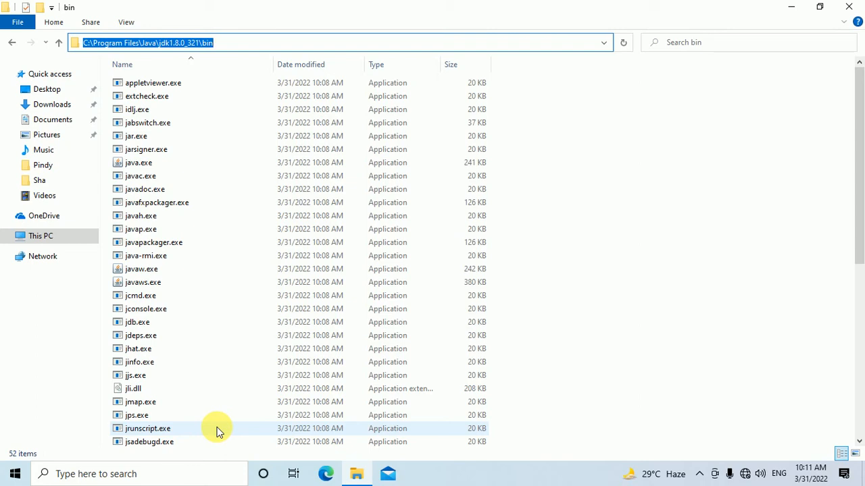
key(alt+F4)
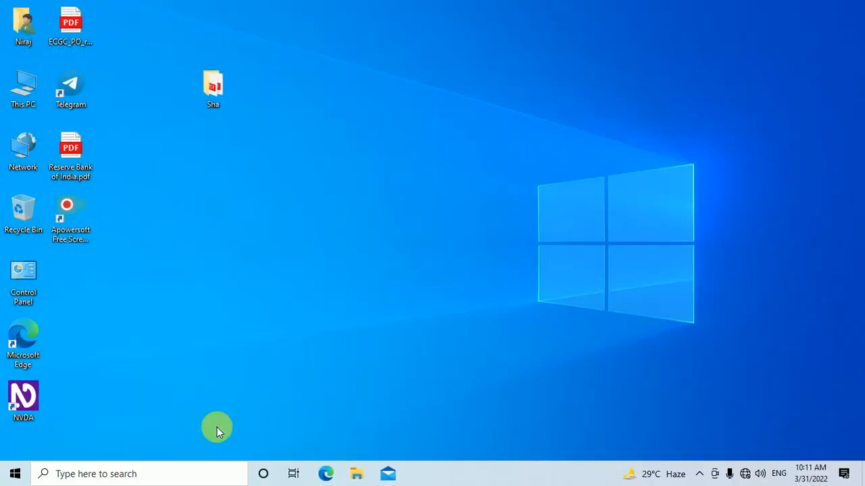
Open the About page for This PC and go to its advanced system settings.
key(Down)
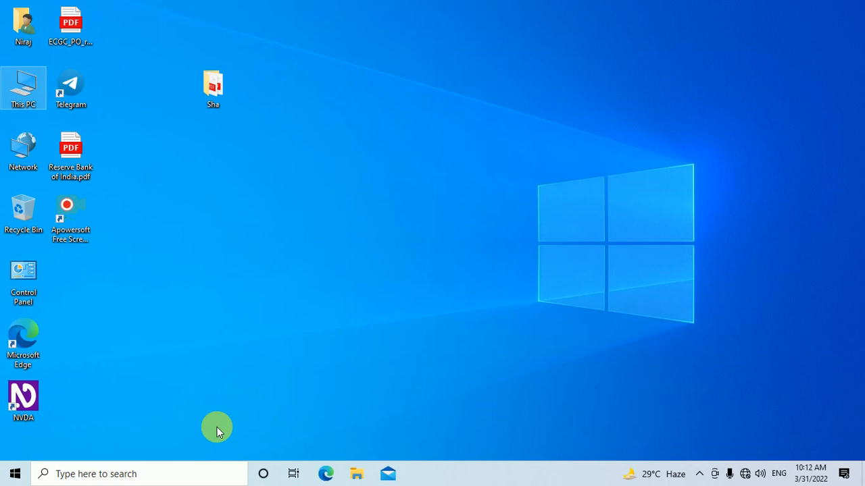
key(super+i)
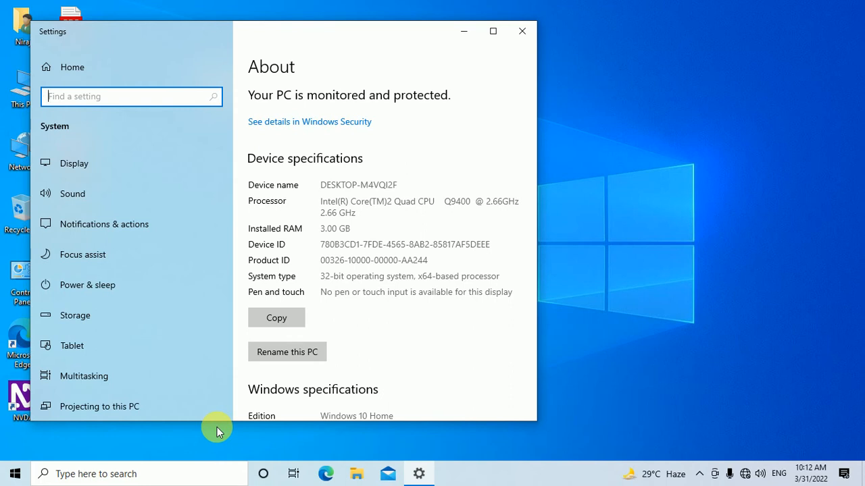
key(Tab)
key(Tab)
key(Tab)
key(Tab)
key(Tab)
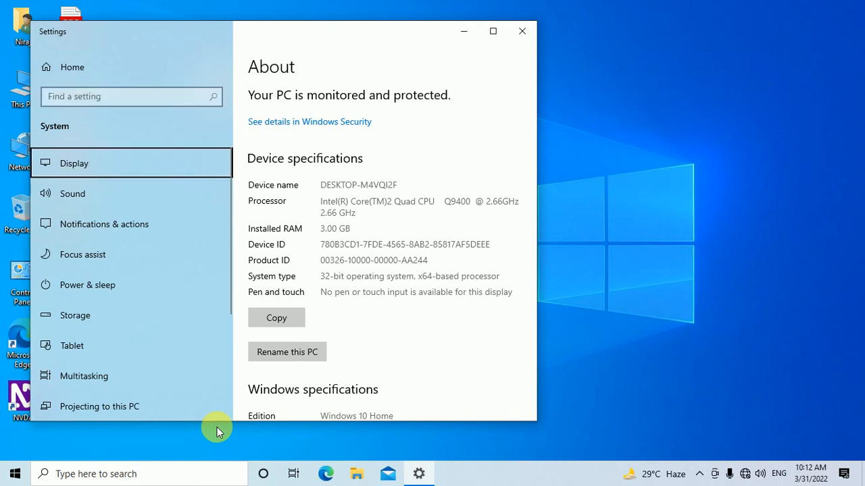
key(Tab)
key(Tab)
key(Tab)
key(Tab)
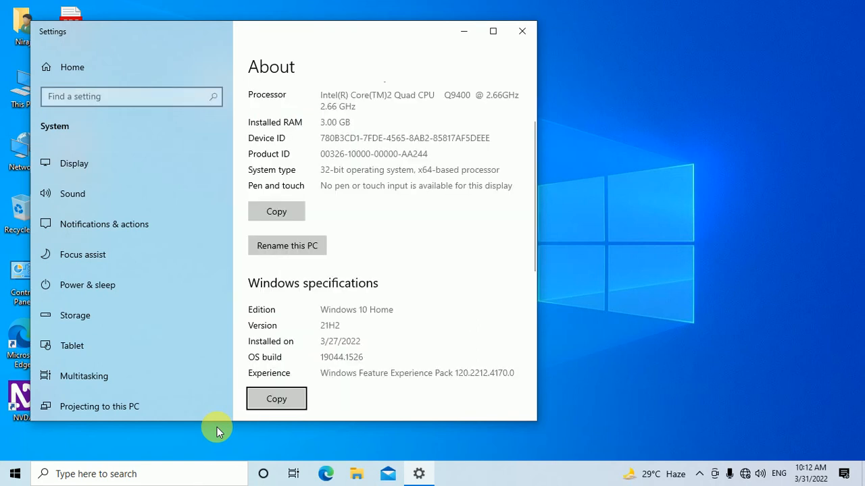
key(Tab)
key(Tab)
key(Tab)
key(Tab)
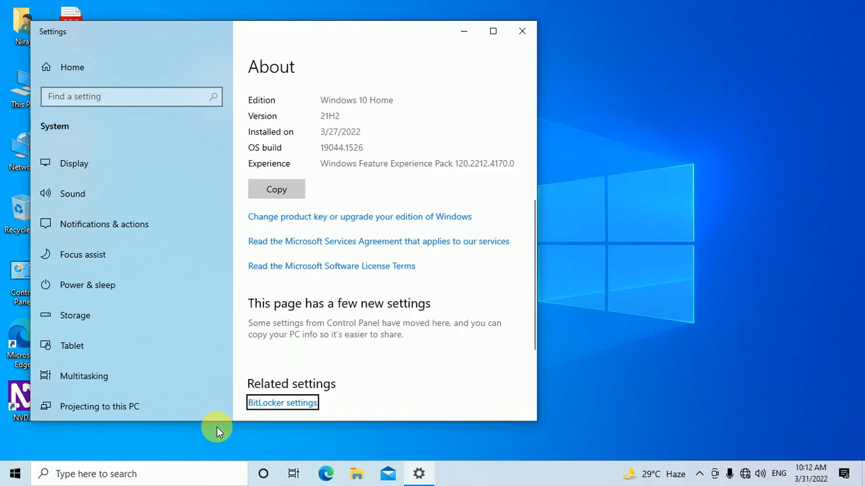
key(Tab)
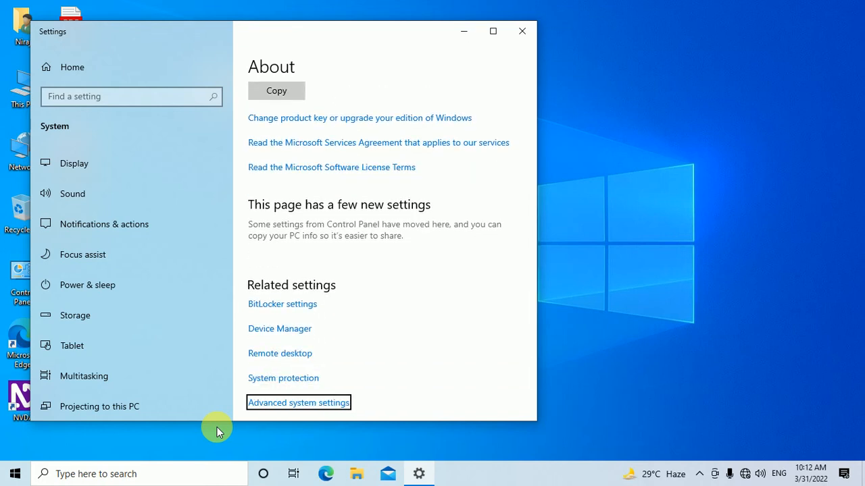
key(Return)
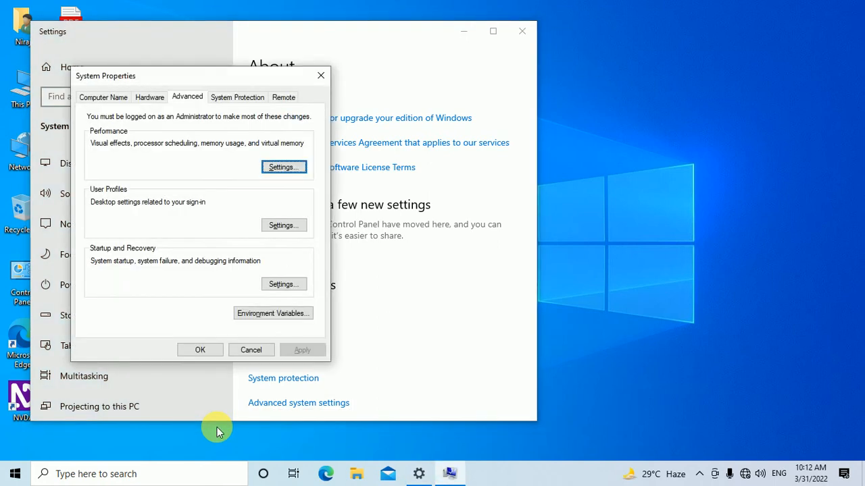
Open the Environment Variables dialog from the advanced system properties.
key(Tab)
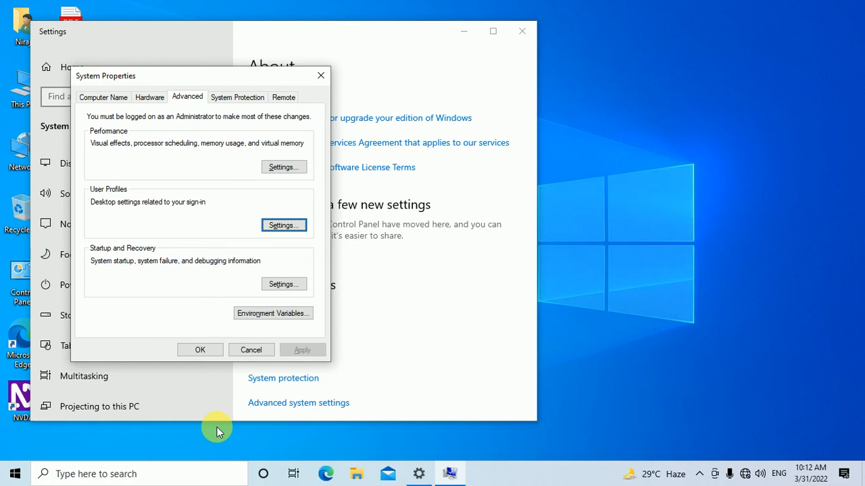
key(Tab)
key(Tab)
key(Tab)
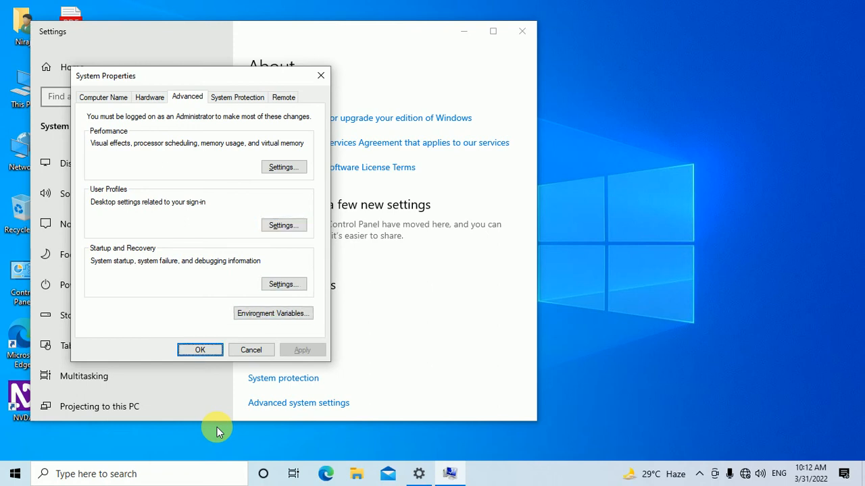
key(shift+Tab)
key(shift+Tab)
key(Tab)
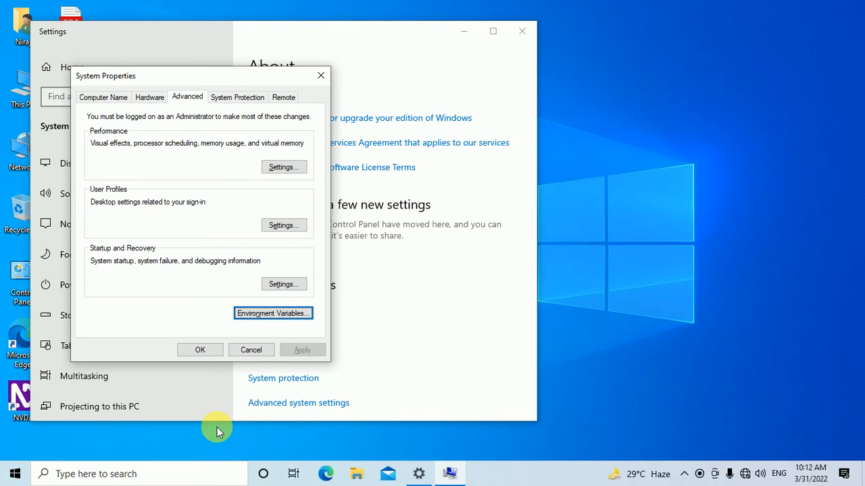
key(Return)
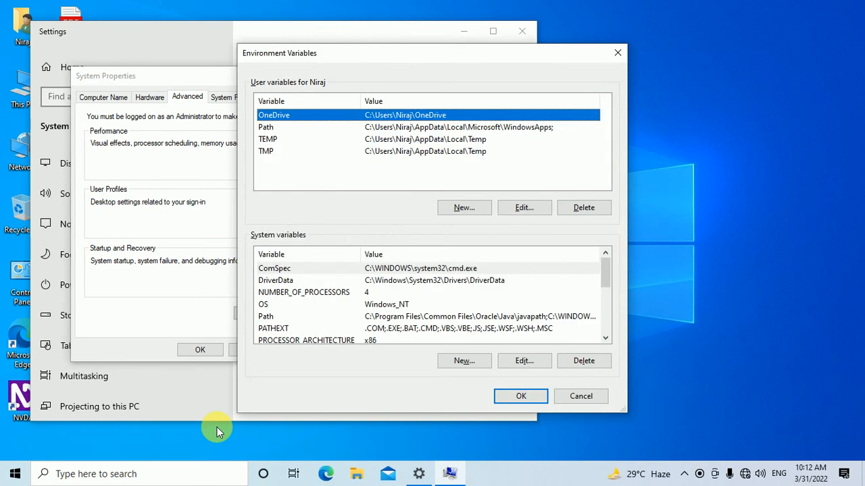
Open the Path variable under System variables for editing.
key(Tab)
key(Tab)
key(Tab)
key(Tab)
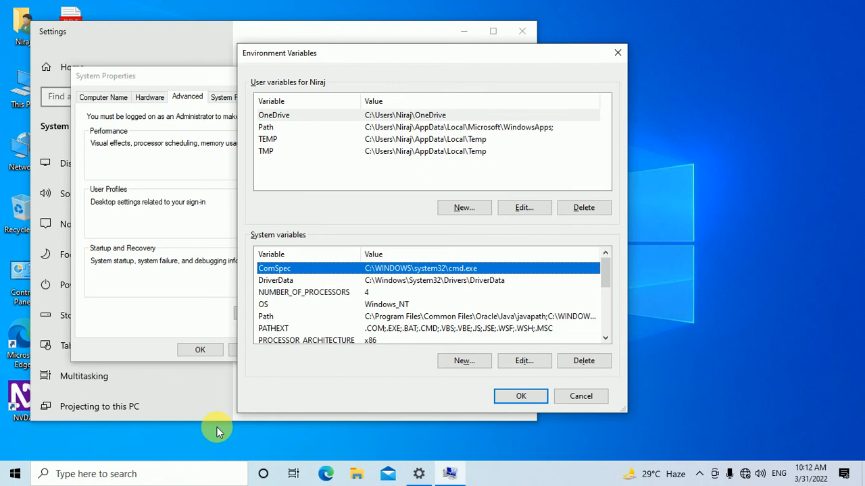
key(Down)
key(Down)
key(Down)
key(Down)
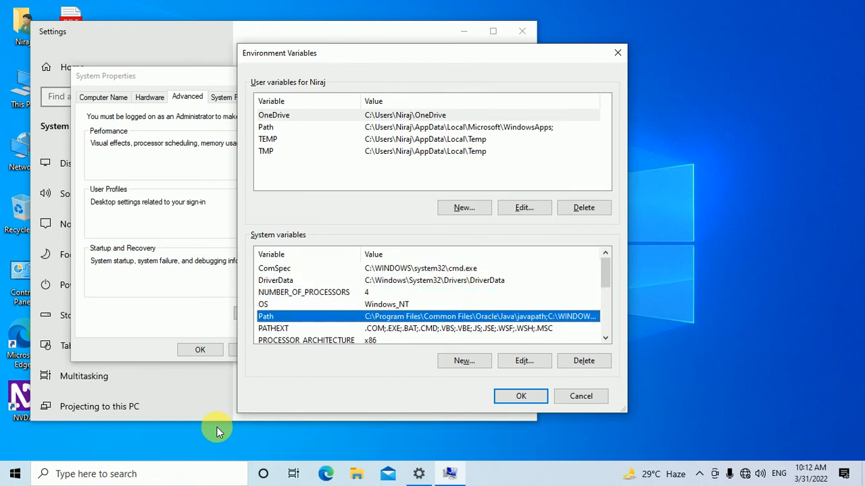
key(Tab)
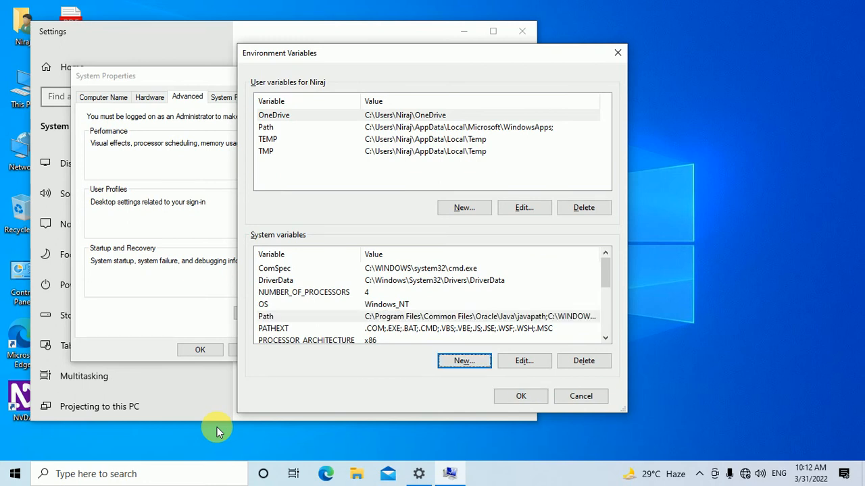
key(Tab)
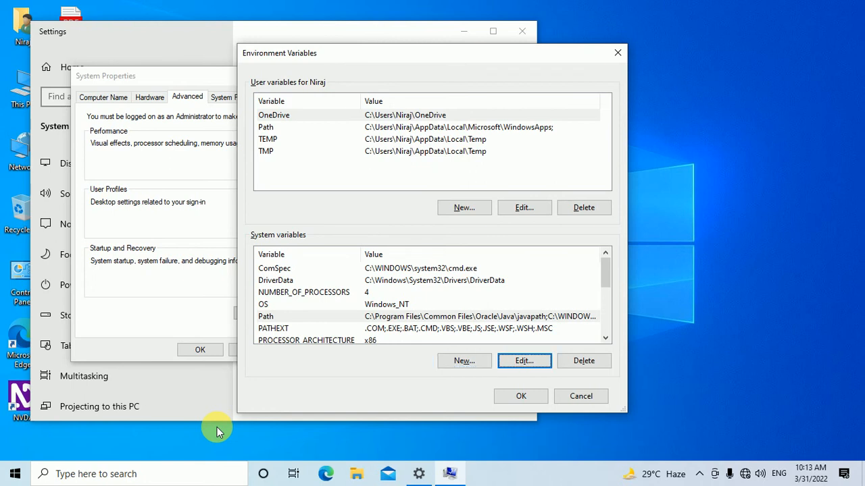
key(Return)
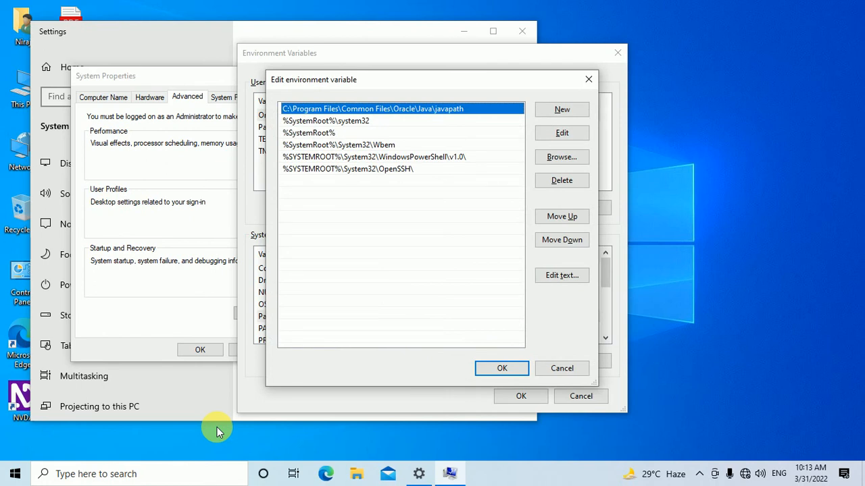
Add C:\Program Files\Java\jdk1.8.0_321\bin as a new entry in the Path variable and confirm the edited list.
key(Tab)
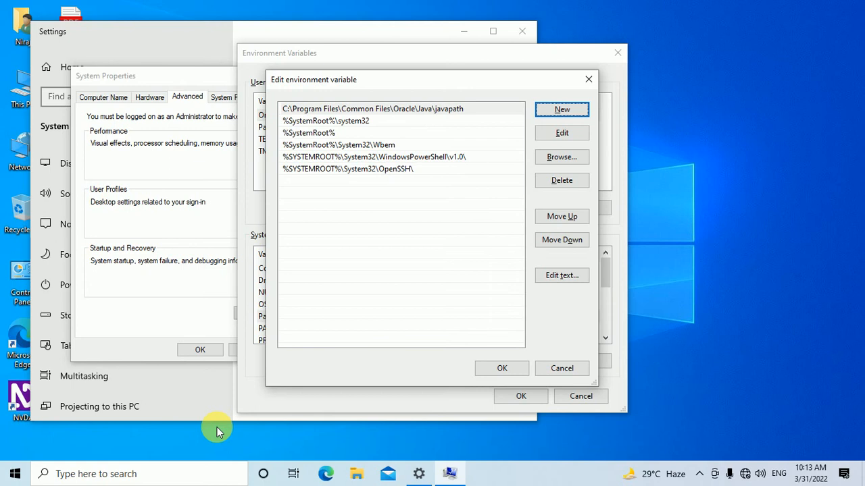
key(Return)
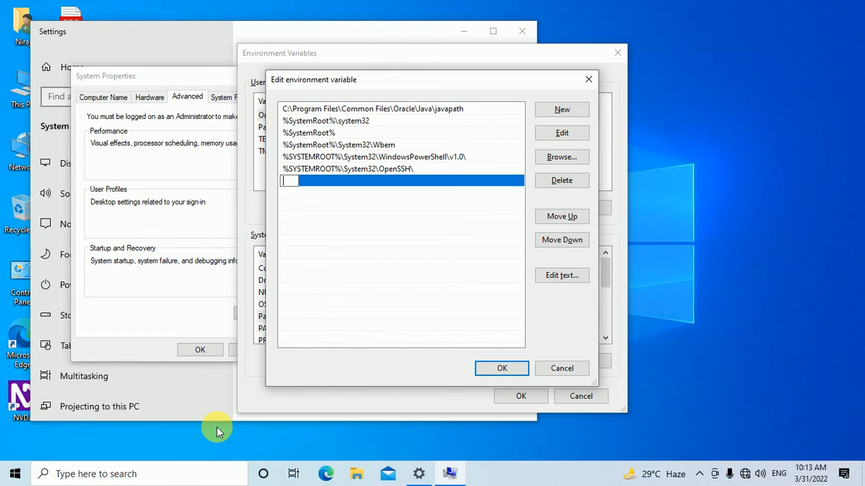
key(ctrl+v)
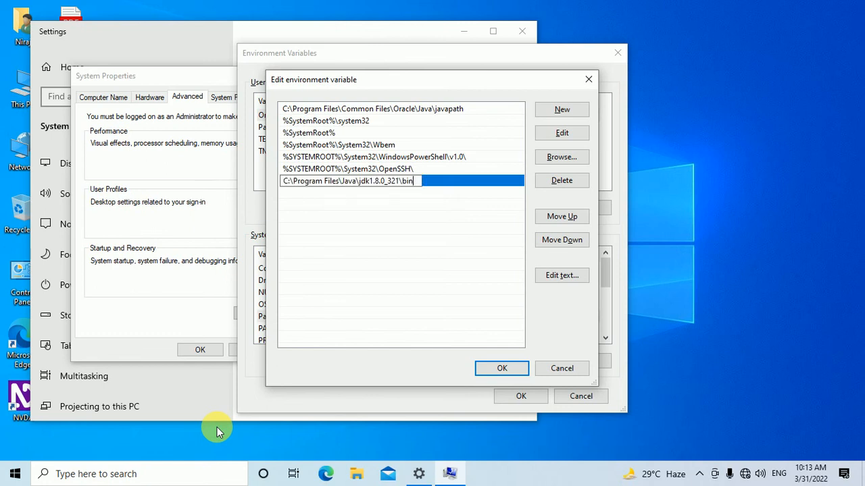
key(Return)
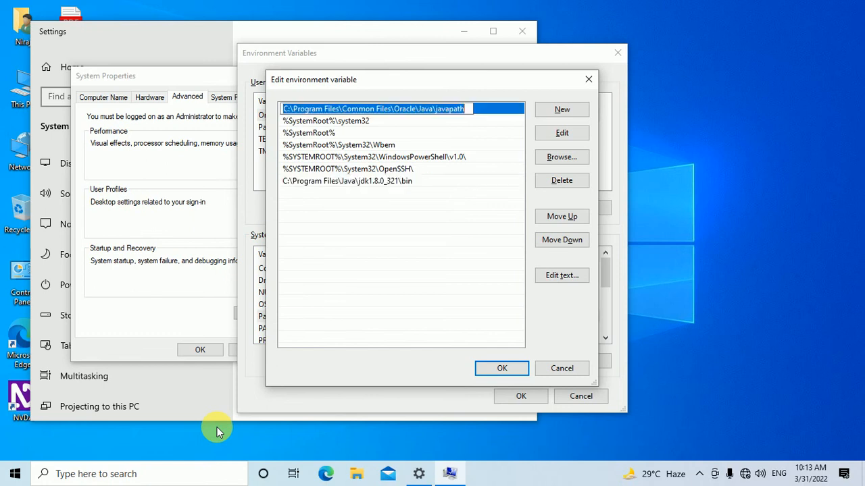
key(Down)
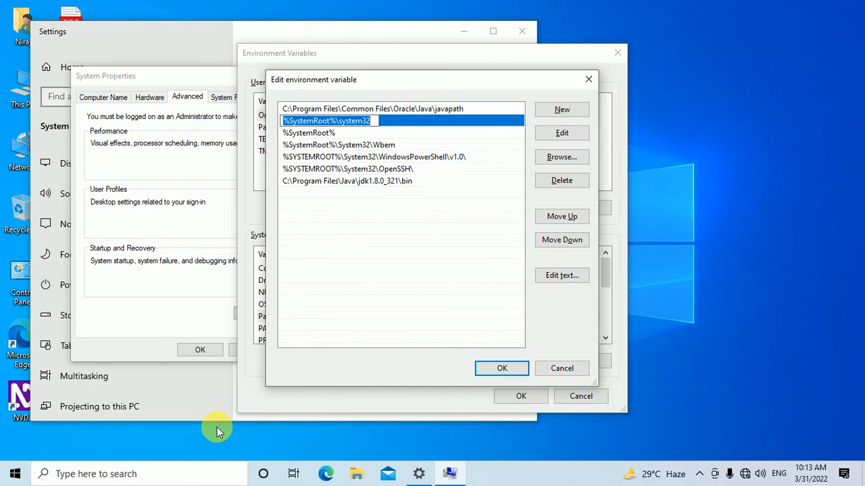
key(Tab)
key(Tab)
key(Tab)
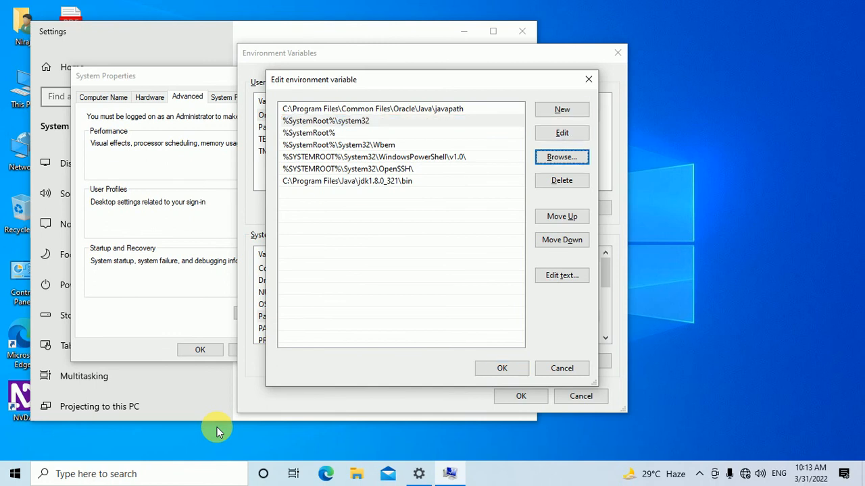
key(Tab)
key(Tab)
key(Tab)
key(Tab)
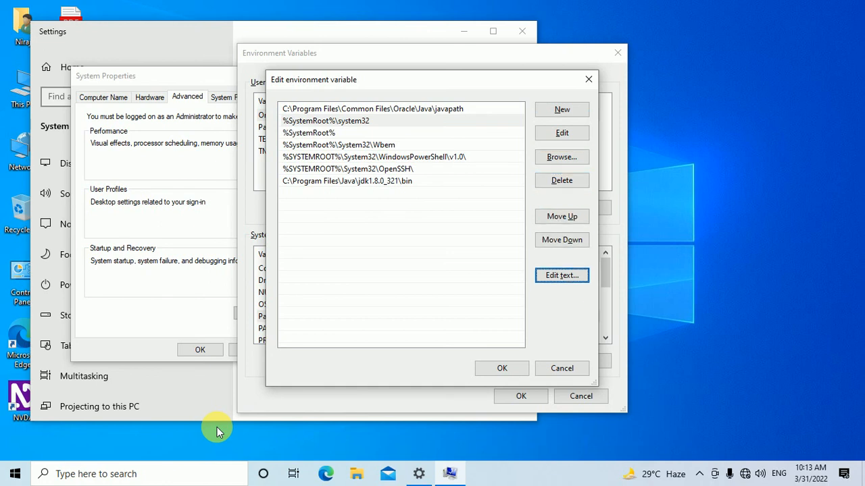
key(Tab)
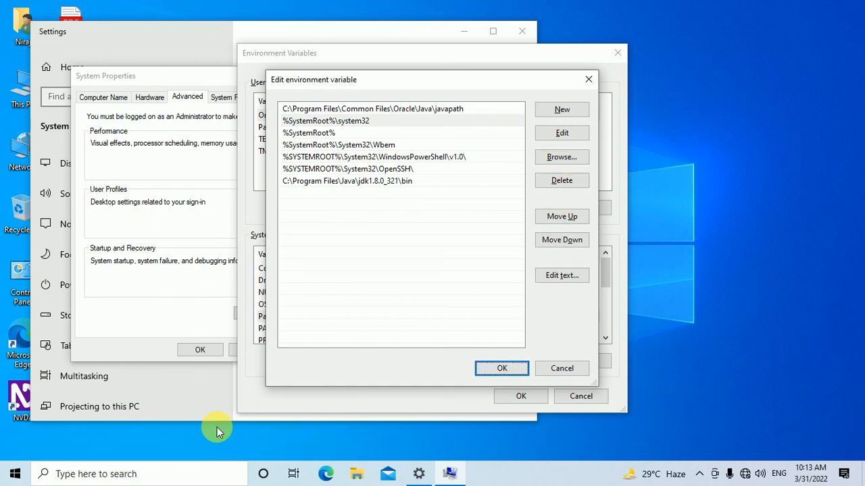
key(Return)
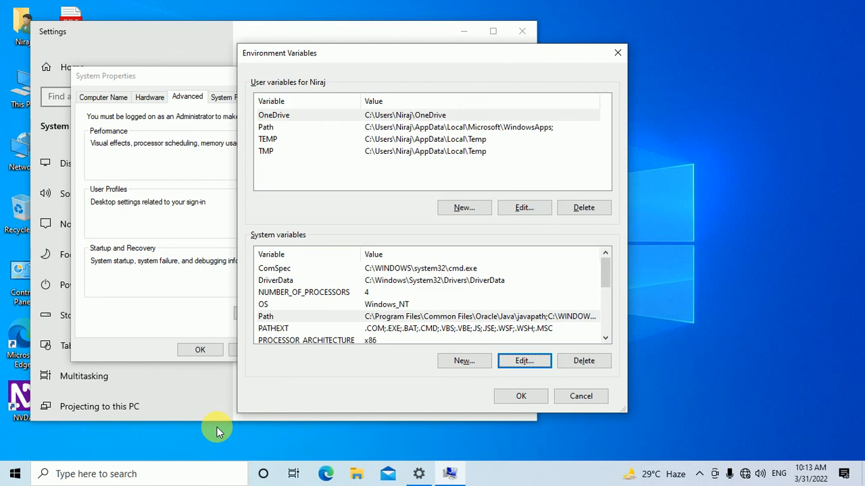
Accept the changes in Environment Variables and System Properties, and close the Settings window.
key(Tab)
key(Tab)
key(Tab)
key(shift+Tab)
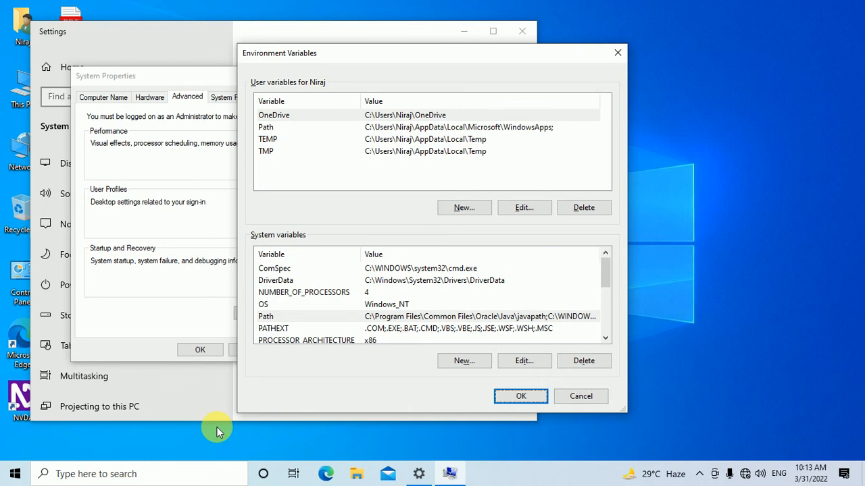
key(Return)
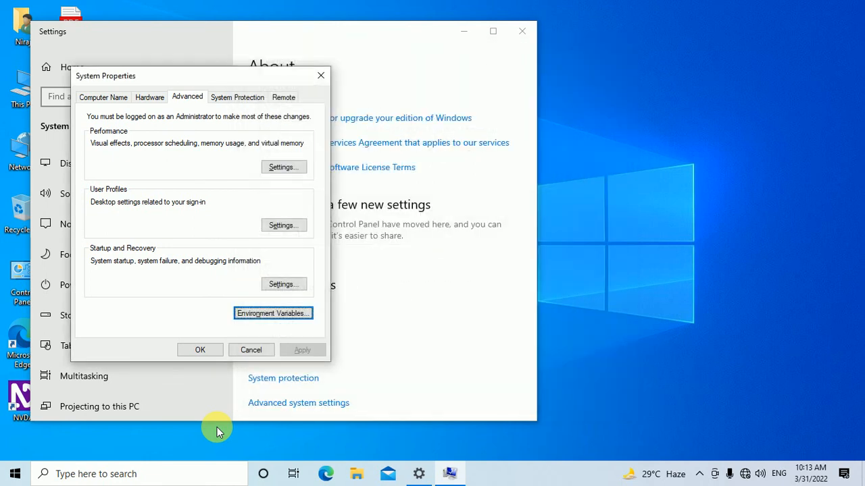
key(Tab)
key(Tab)
key(shift+Tab)
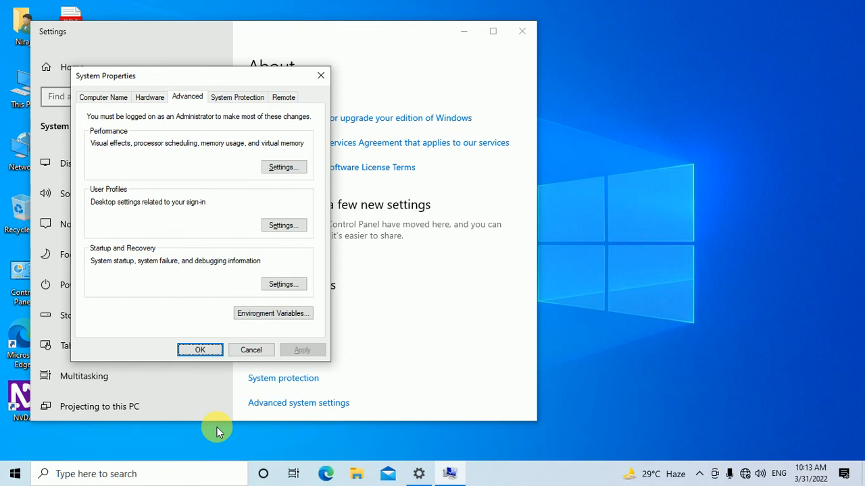
key(Return)
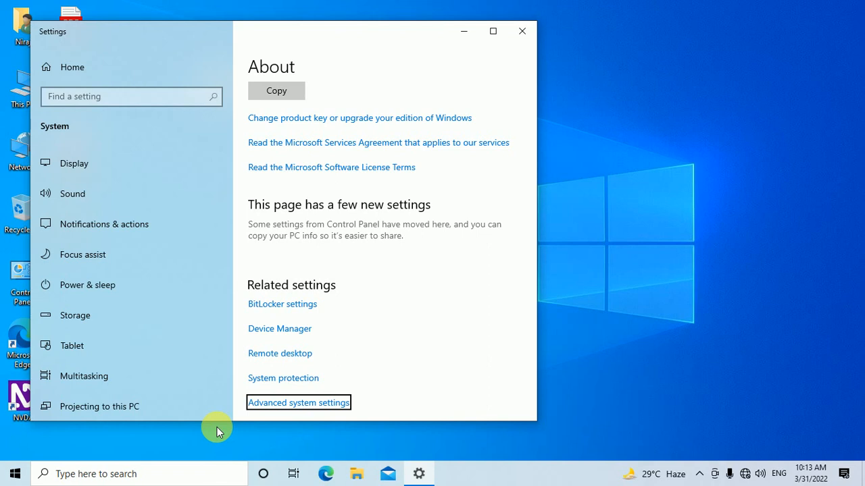
key(alt+F4)
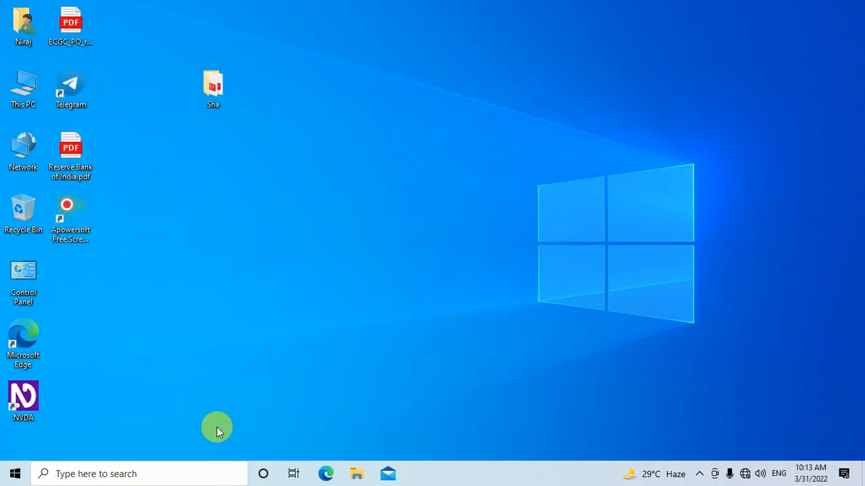
Open Command Prompt and run the javac command to check that the compiler is found.
key(super)
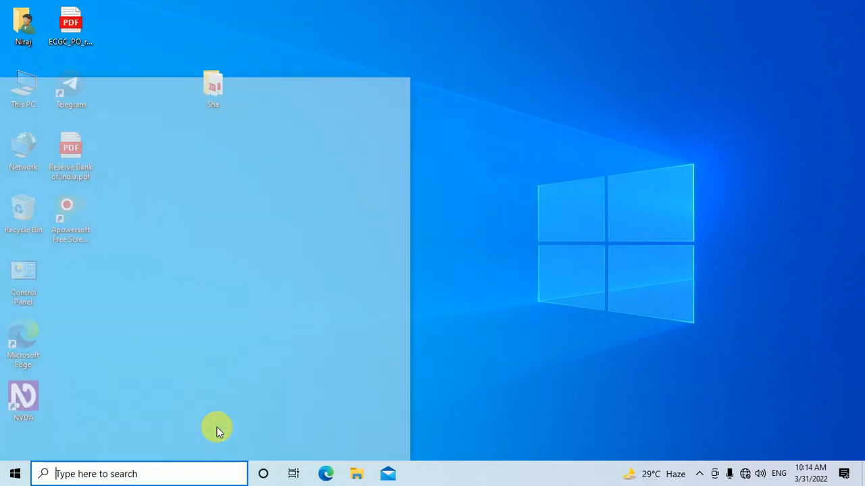
text(c)
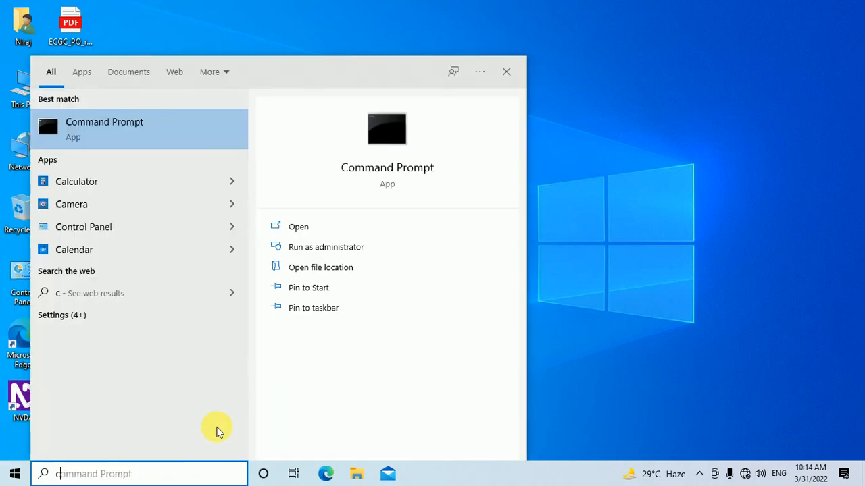
key(Return)
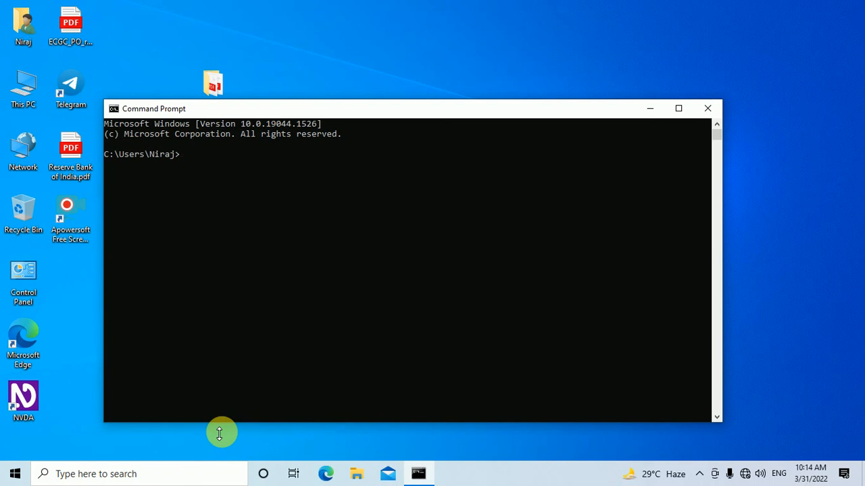
text(javac)
key(Return)
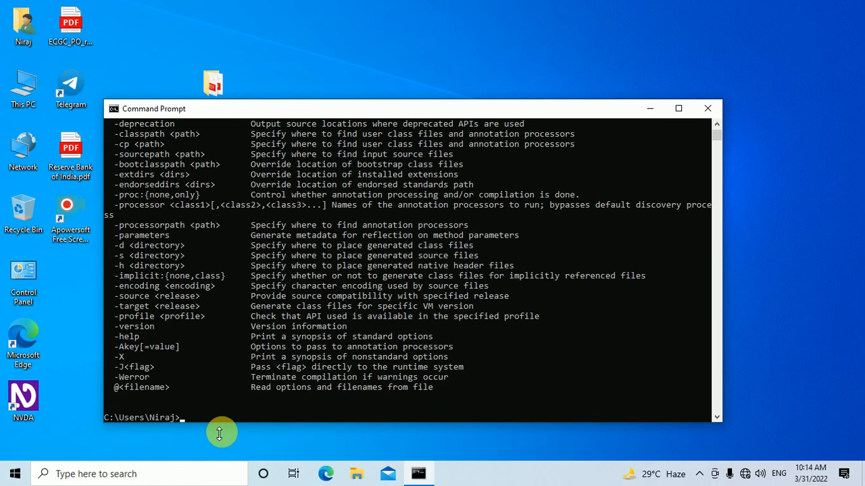